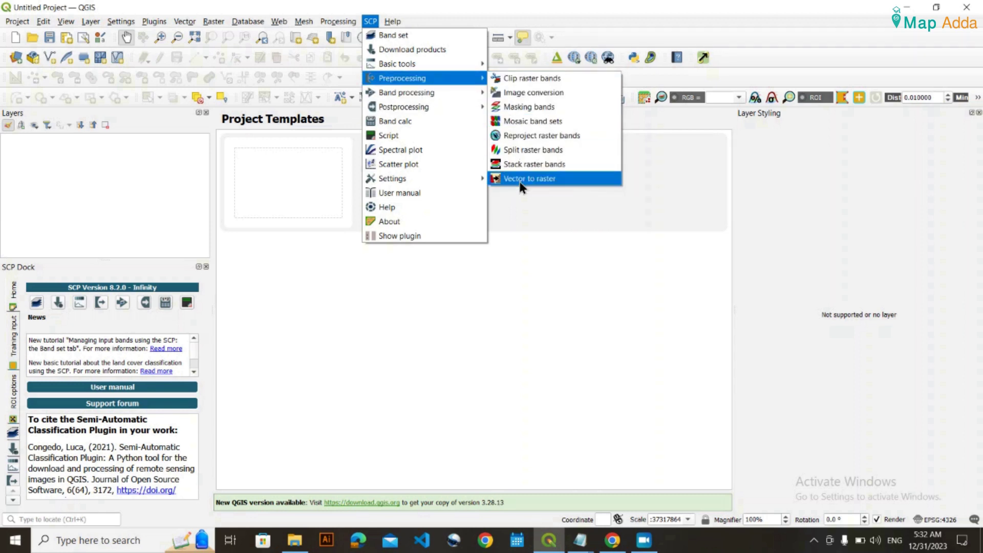
Dismiss the QGIS plugin menu and switch Chrome to the plugin's GitHub releases page.
mouse_move(410, 63)
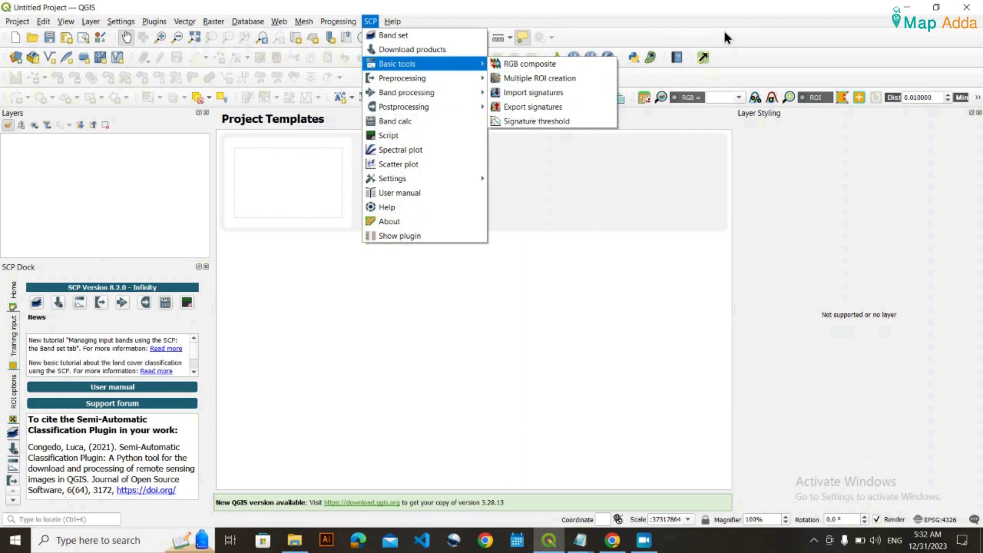
click(725, 33)
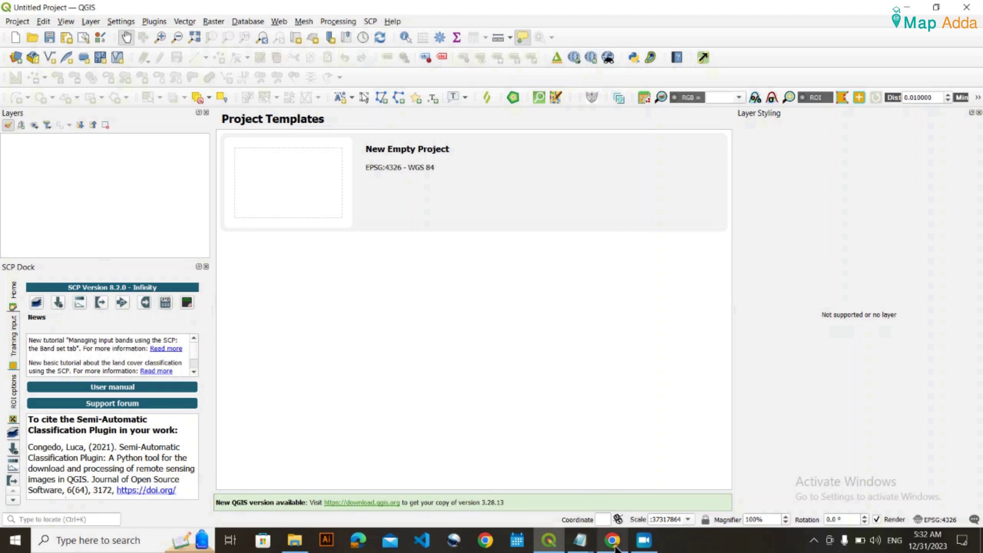
mouse_move(615, 546)
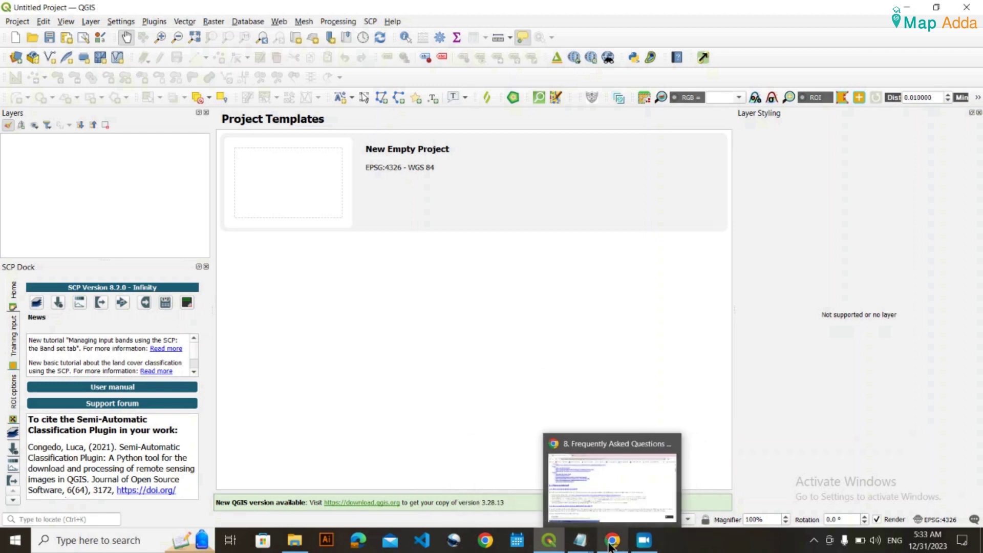
click(613, 542)
click(230, 13)
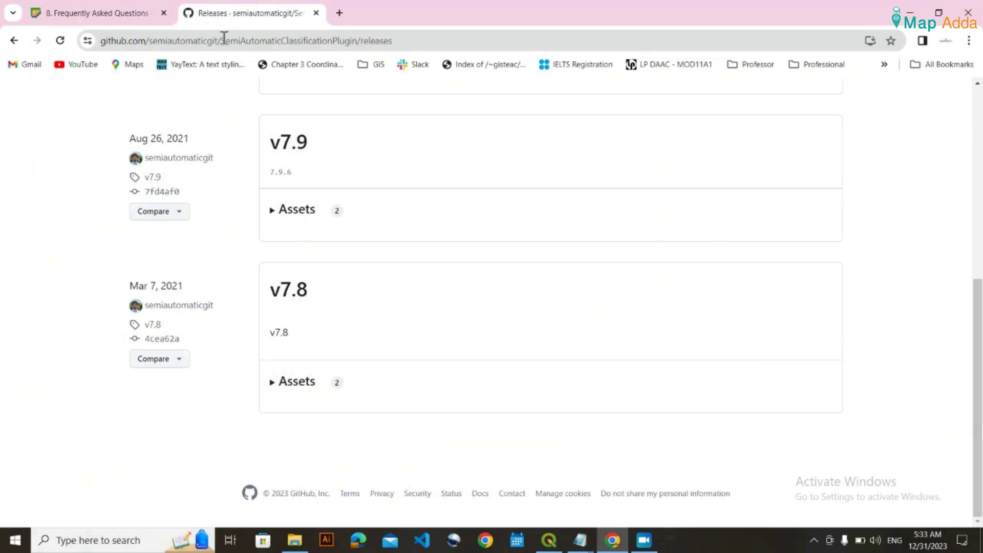
click(913, 10)
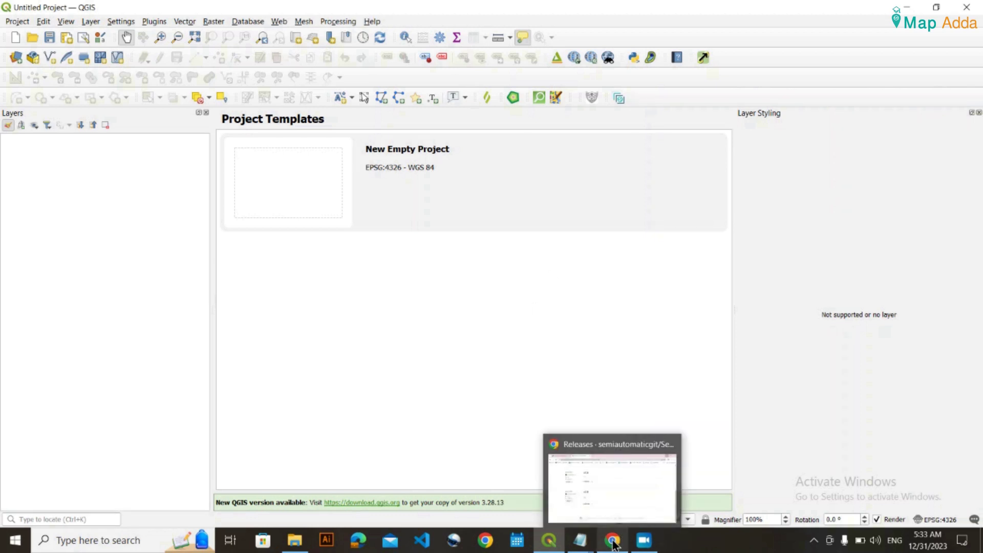
Scroll the releases page to v7.8, expand its Assets, and download Source code (zip).
click(613, 544)
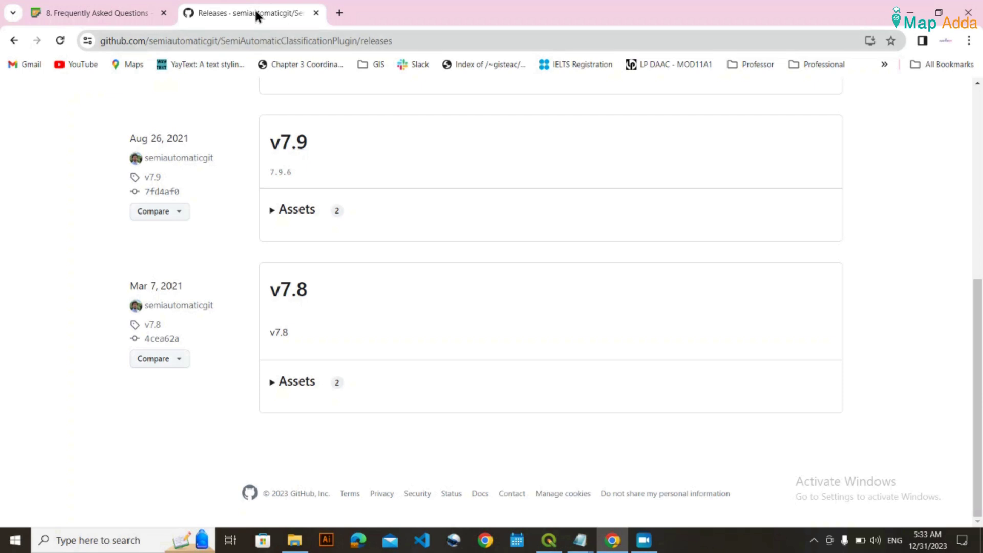
scroll(339, 231, up, 7)
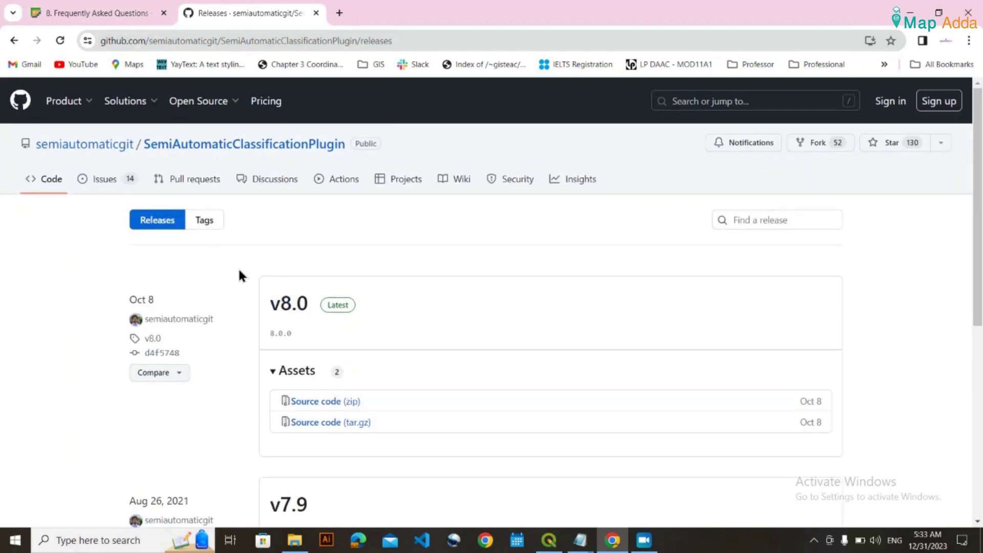
scroll(267, 264, down, 7)
click(160, 38)
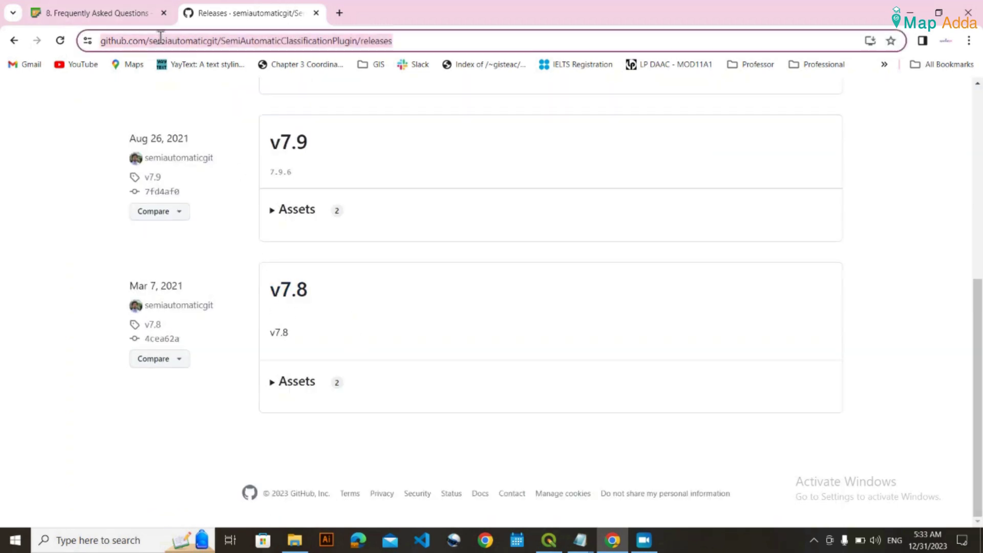
click(74, 215)
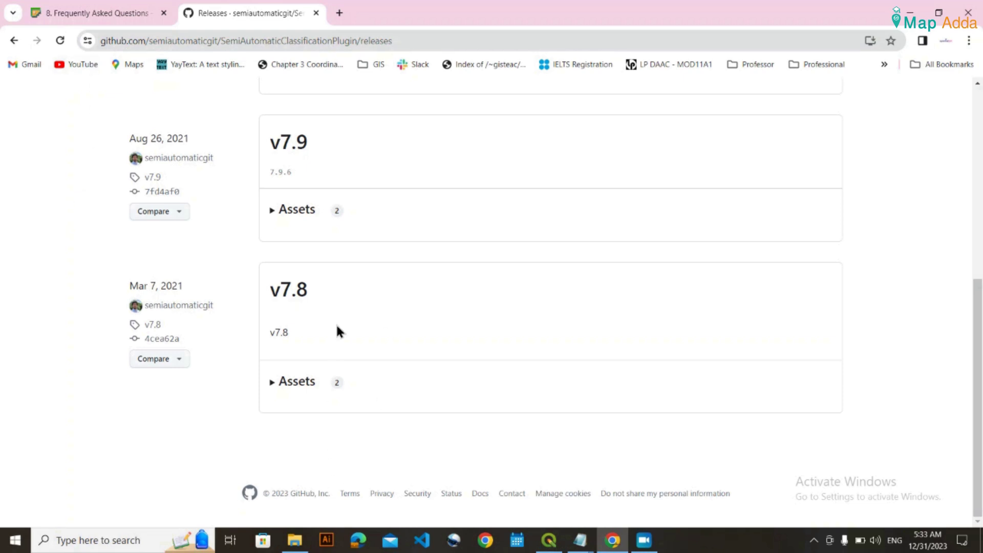
scroll(229, 301, up, 7)
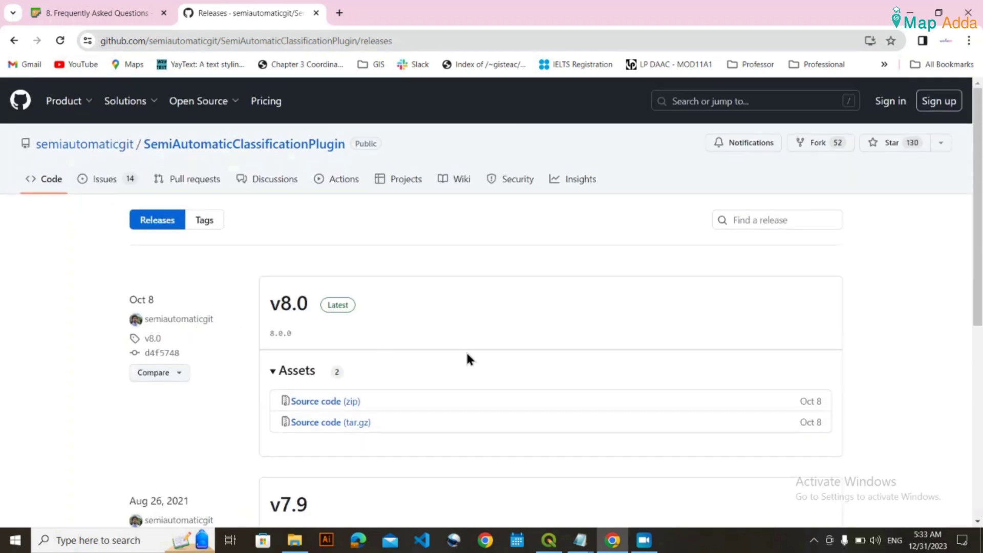
scroll(376, 357, down, 7)
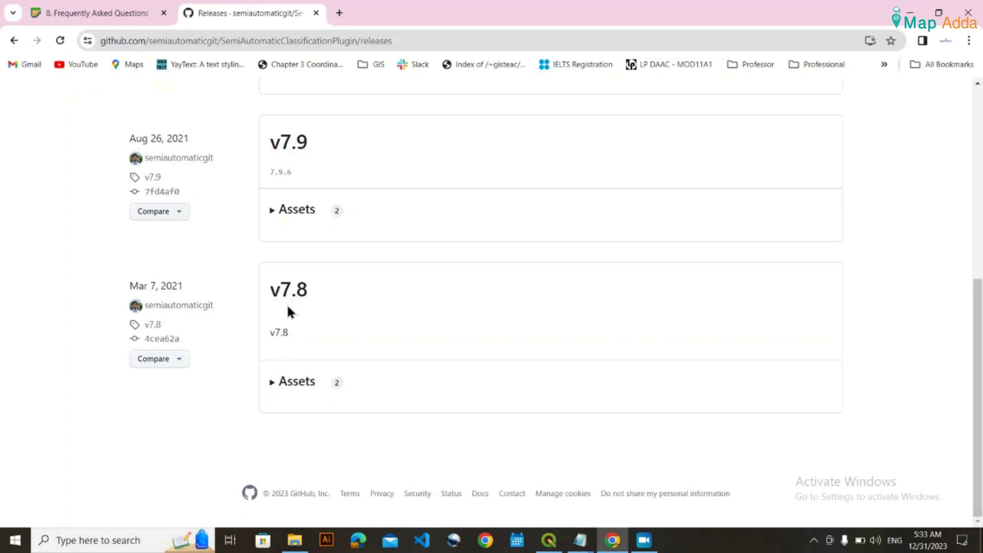
click(274, 385)
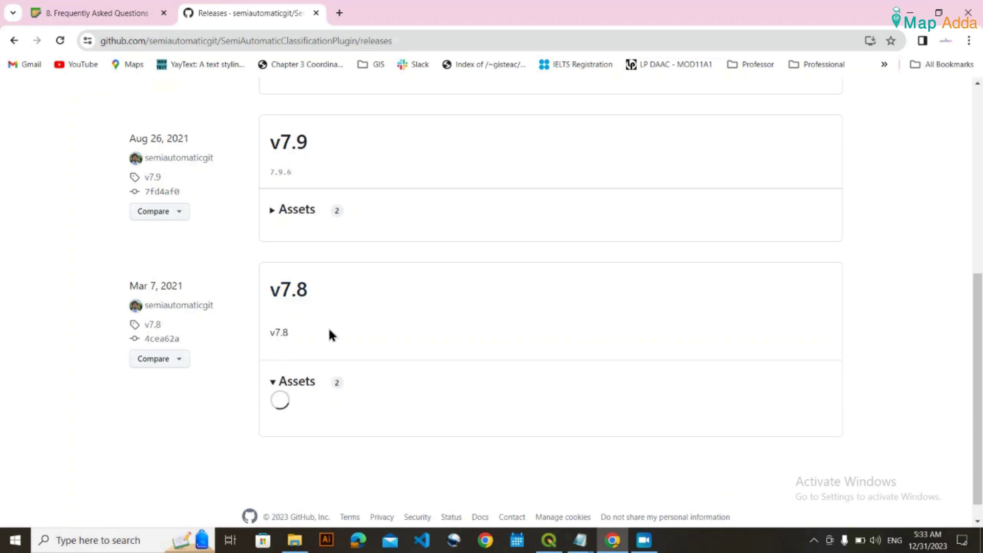
scroll(322, 353, down, 2)
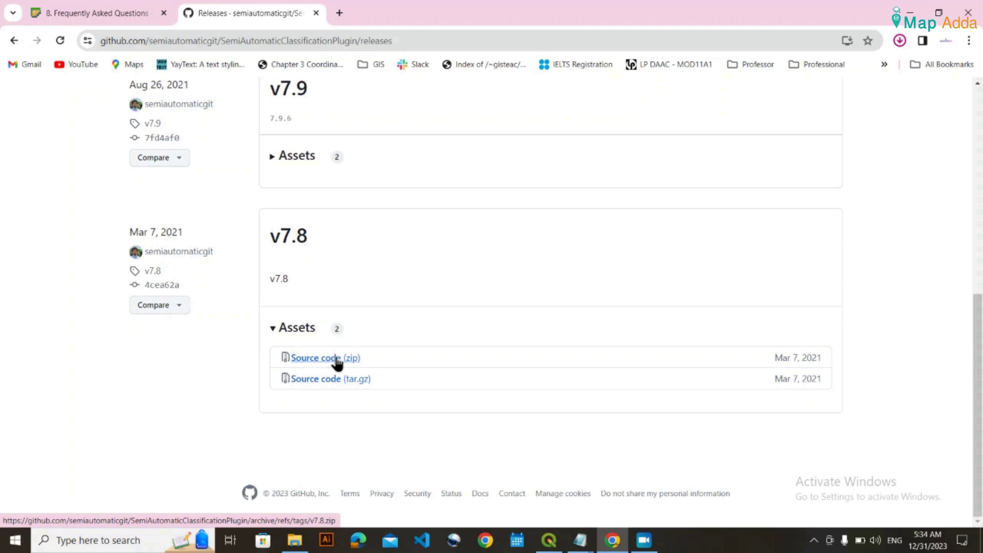
Extract the v7.8 zip in Downloads to 'SemiAutomaticClassificationPlugin-7.8 (1)' and select that folder.
click(290, 541)
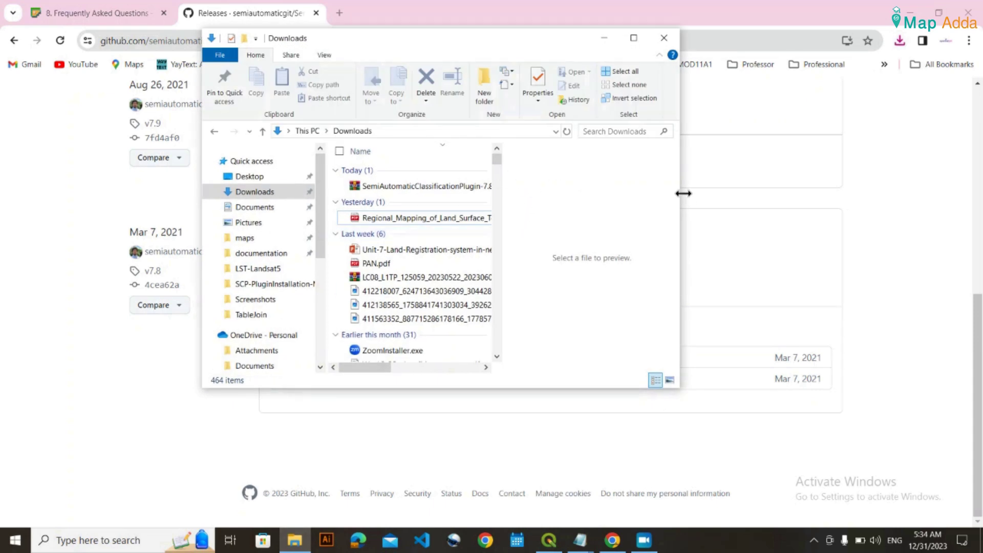
drag(681, 193, 827, 221)
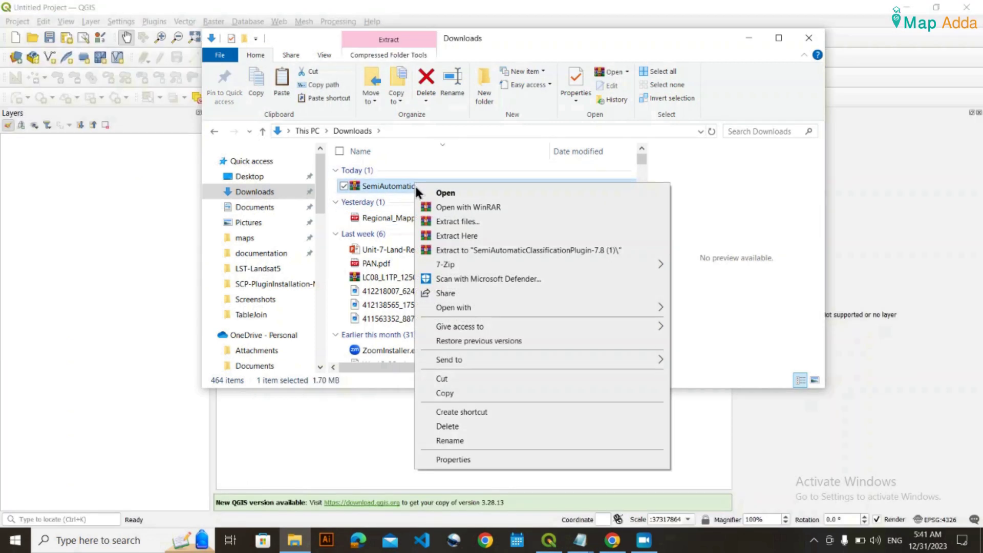
click(496, 250)
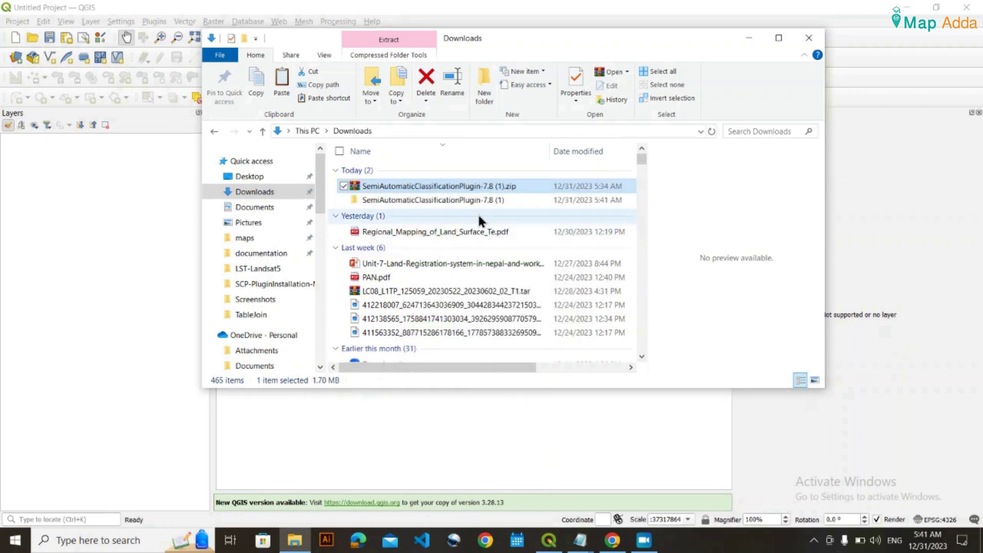
click(422, 199)
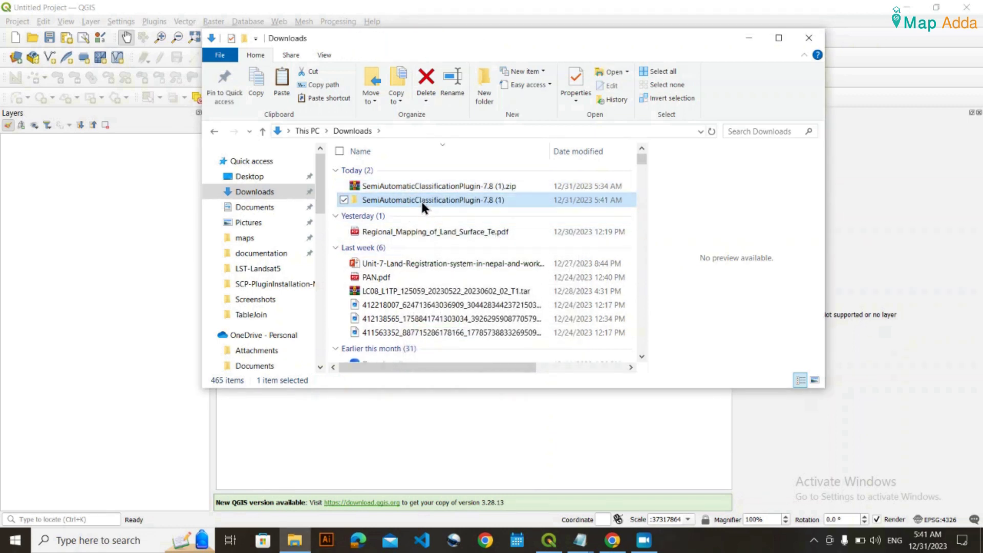
scroll(280, 296, down, 1)
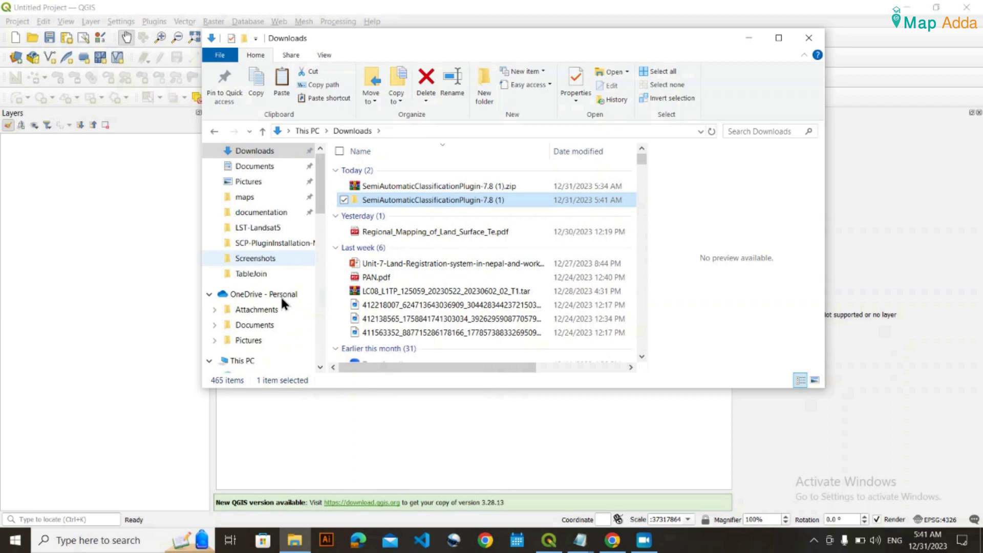
scroll(282, 302, down, 5)
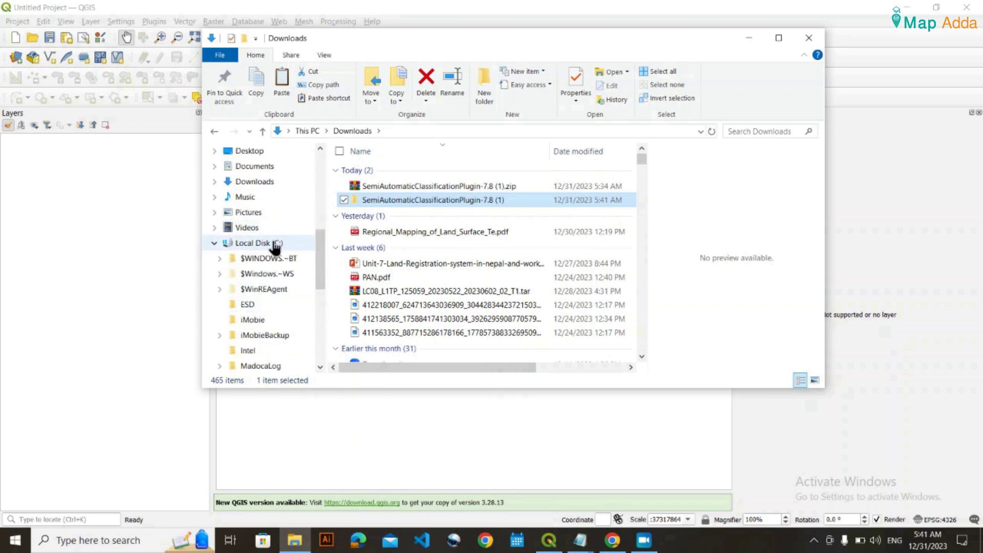
Browse from Local Disk (C:) through Users and the user's profile into AppData\Roaming.
click(275, 245)
scroll(382, 289, down, 3)
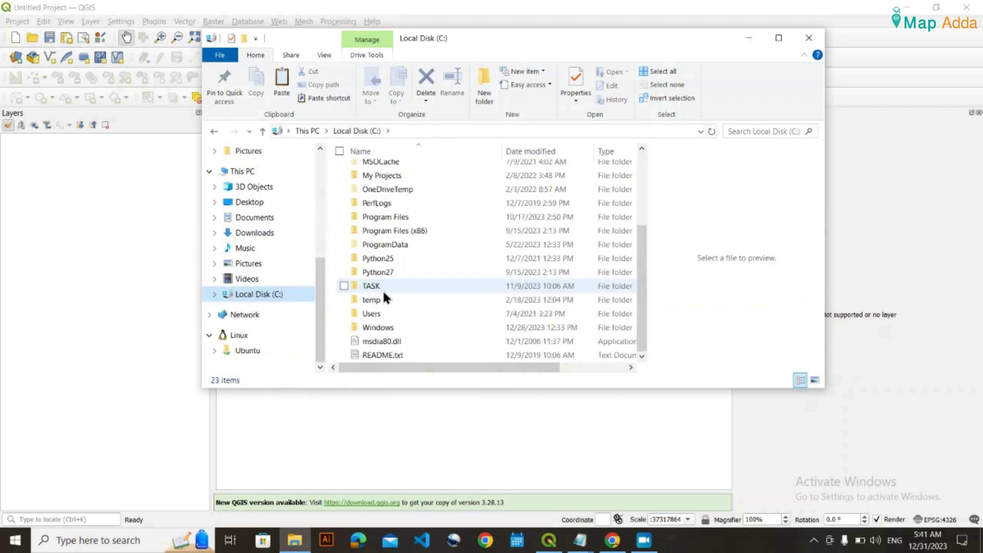
double_click(372, 315)
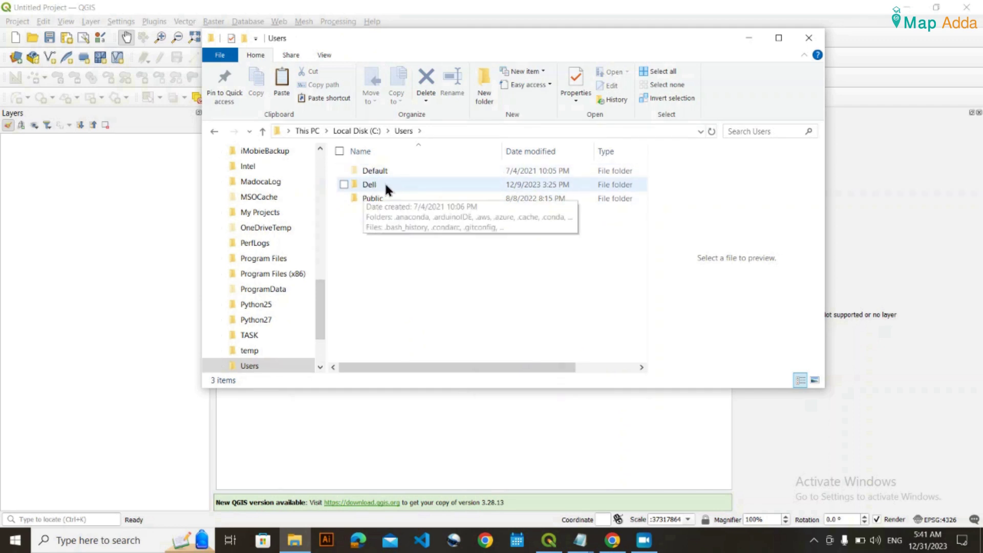
click(381, 186)
double_click(381, 185)
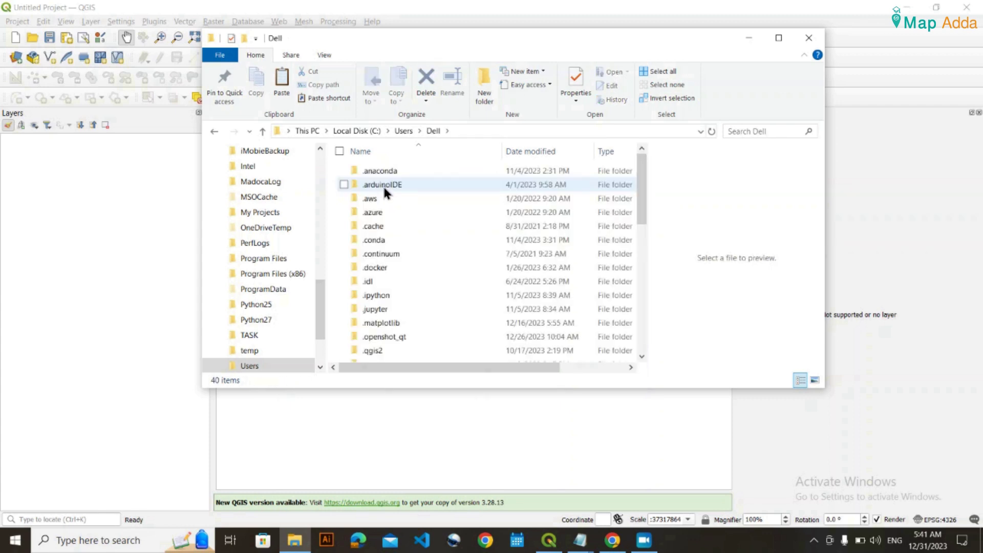
scroll(423, 282, down, 3)
scroll(407, 293, down, 3)
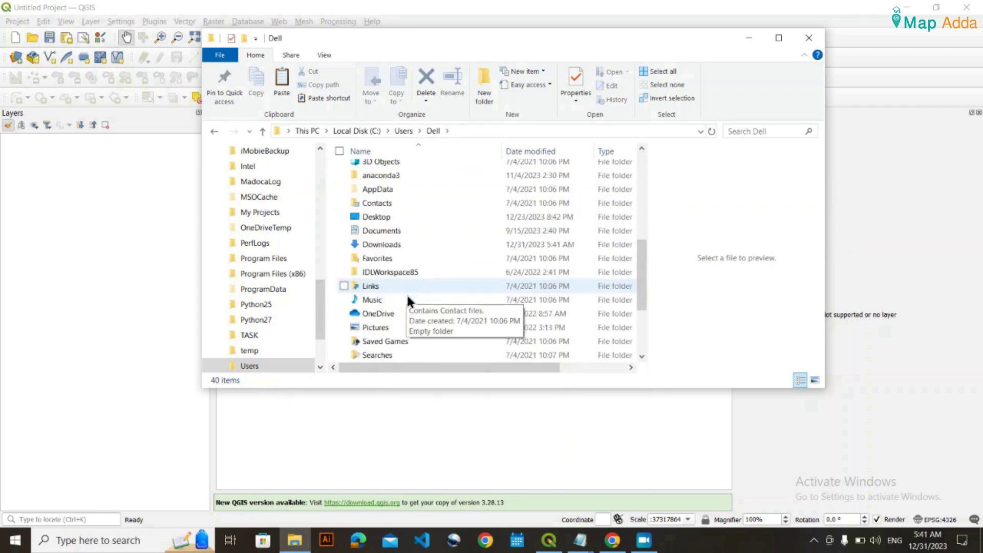
double_click(382, 191)
double_click(379, 199)
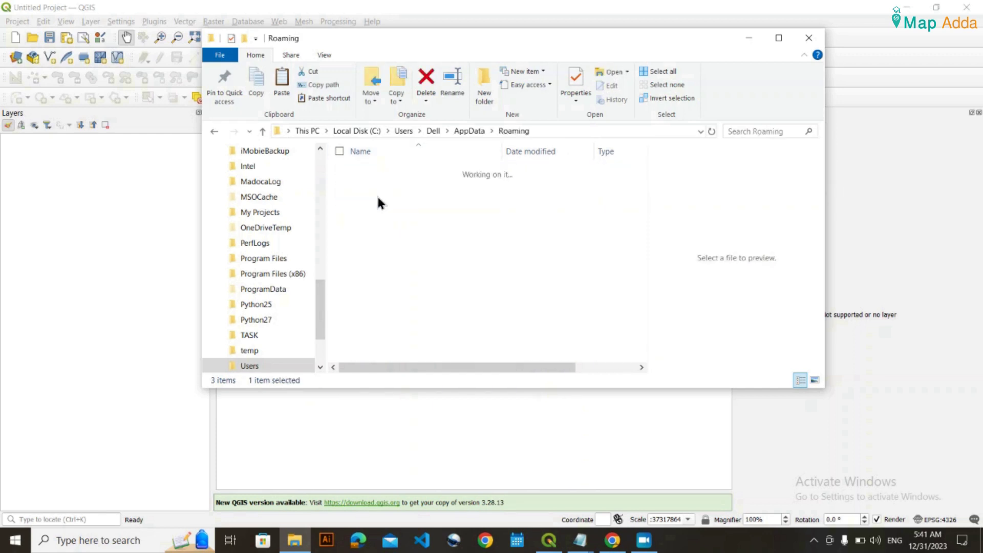
scroll(414, 311, down, 2)
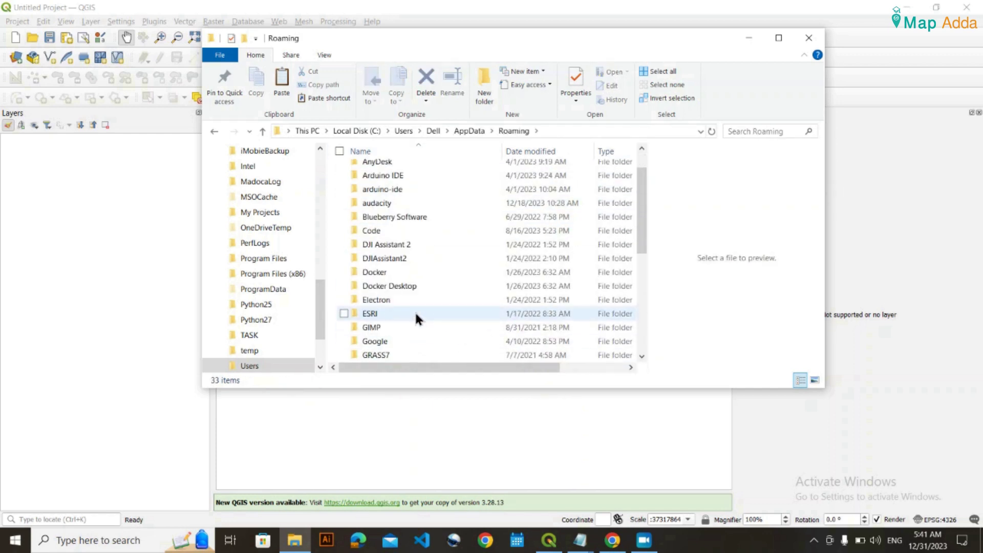
scroll(413, 315, down, 1)
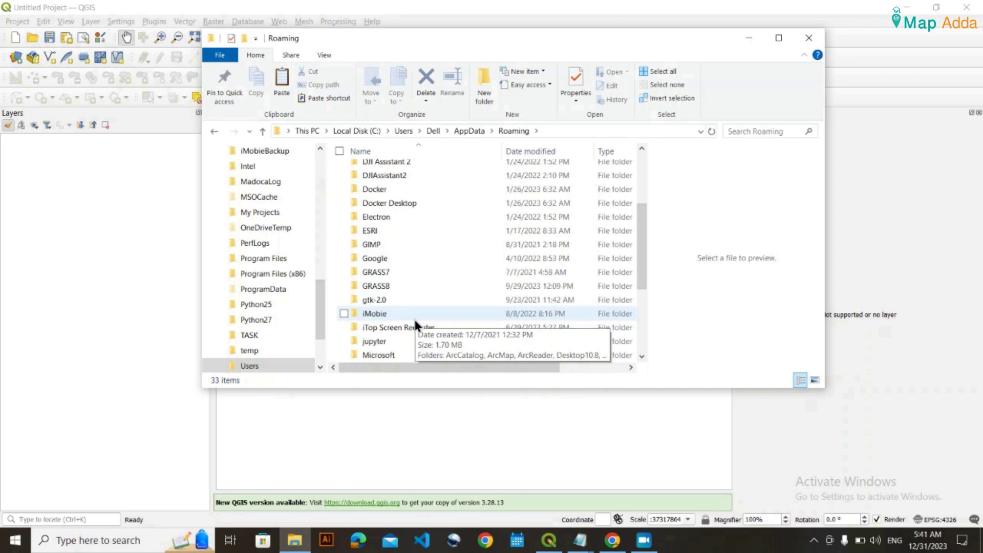
scroll(416, 324, down, 2)
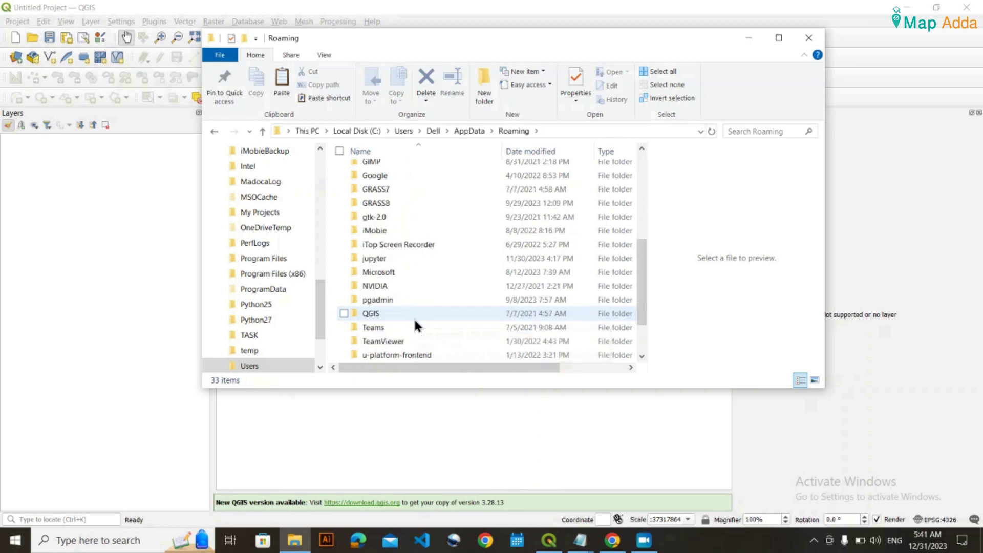
Open QGIS\QGIS3\profiles\default\python\plugins, the folder listing 12 installed plugins.
double_click(387, 312)
click(392, 170)
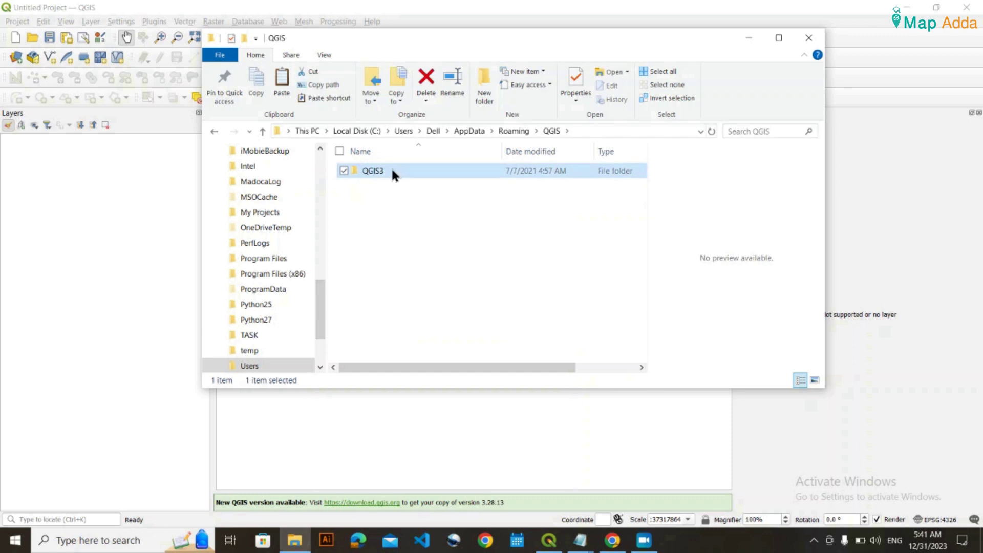
double_click(391, 170)
double_click(390, 169)
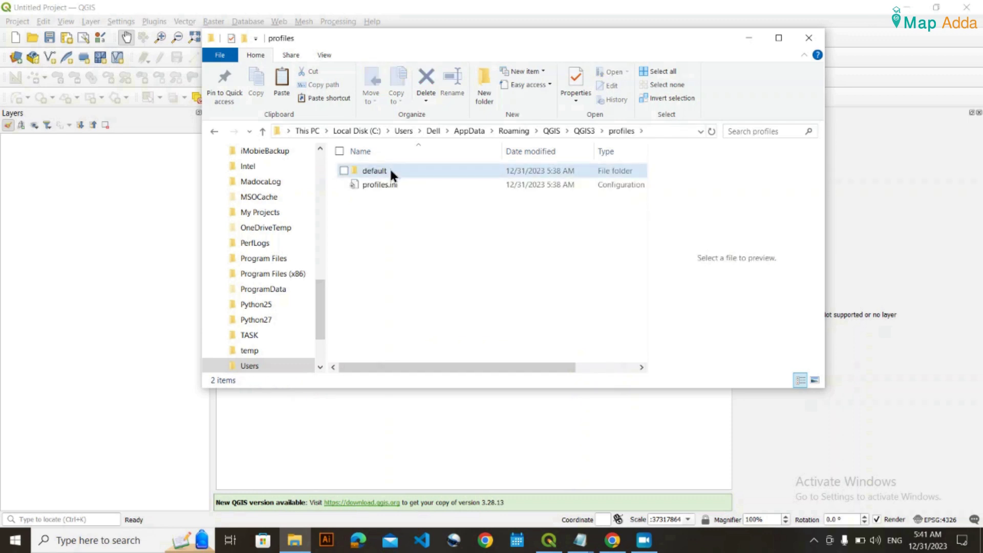
double_click(391, 171)
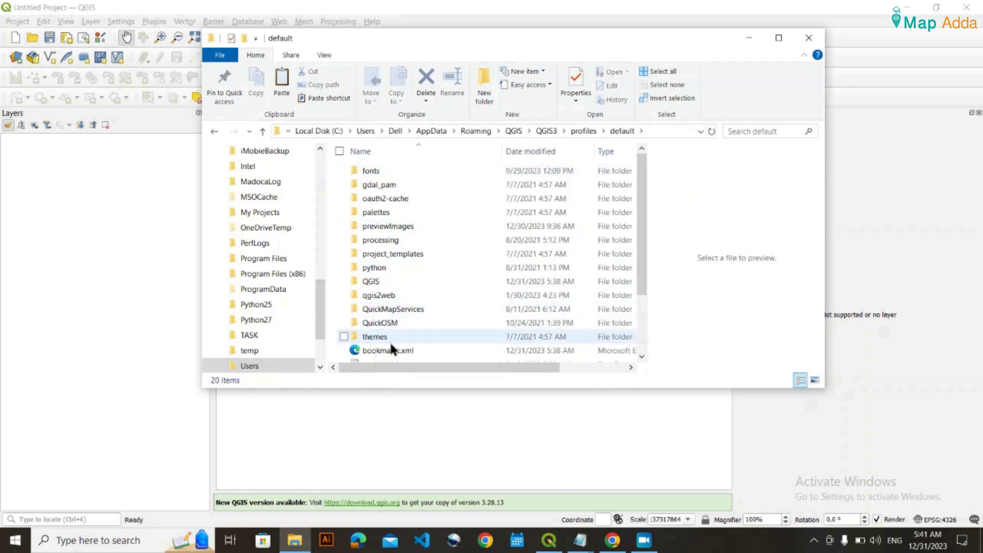
scroll(393, 333, down, 2)
scroll(392, 334, up, 2)
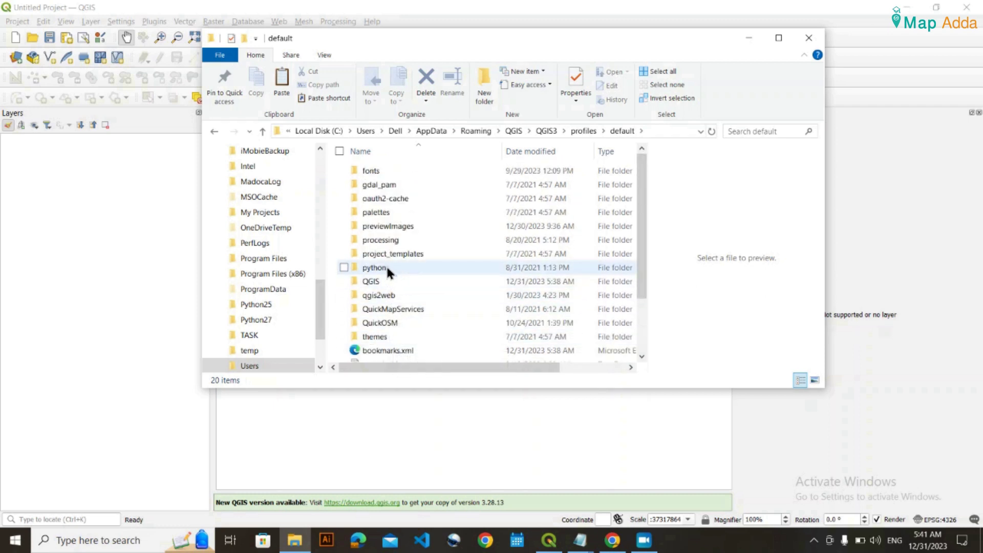
click(388, 269)
double_click(387, 266)
double_click(381, 183)
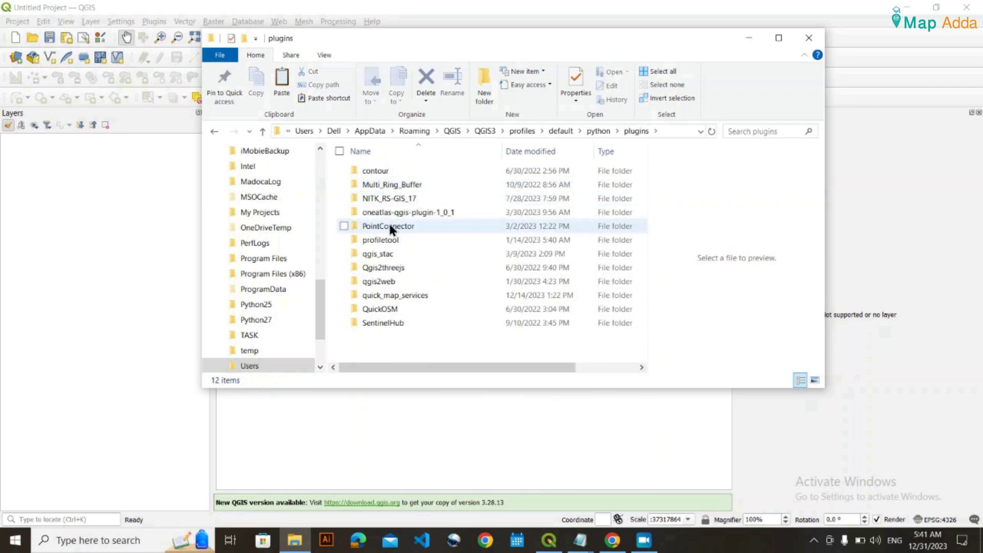
Paste the plugin folder into plugins and rename it SemiAutomaticClassificationPlugin, removing '-7.8 (1)'.
click(281, 77)
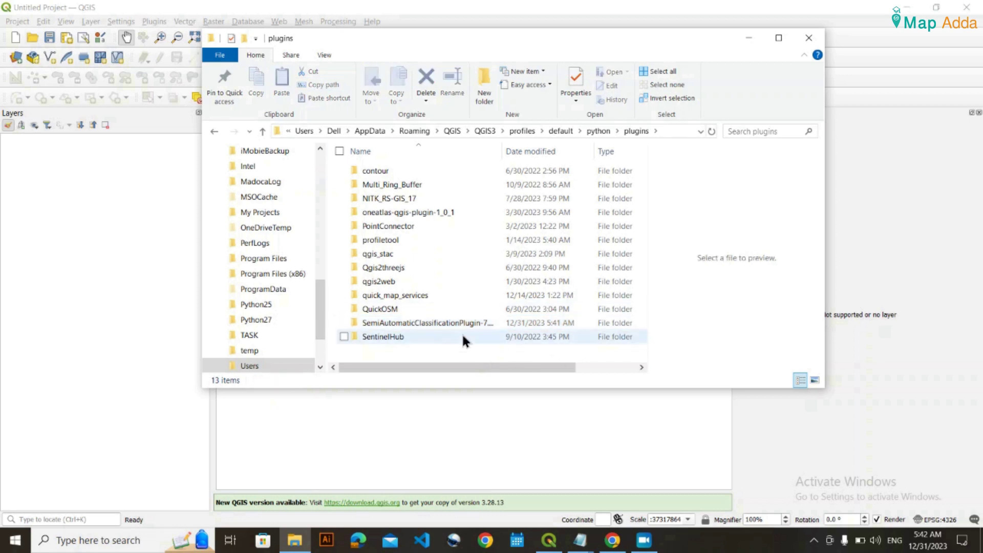
click(458, 323)
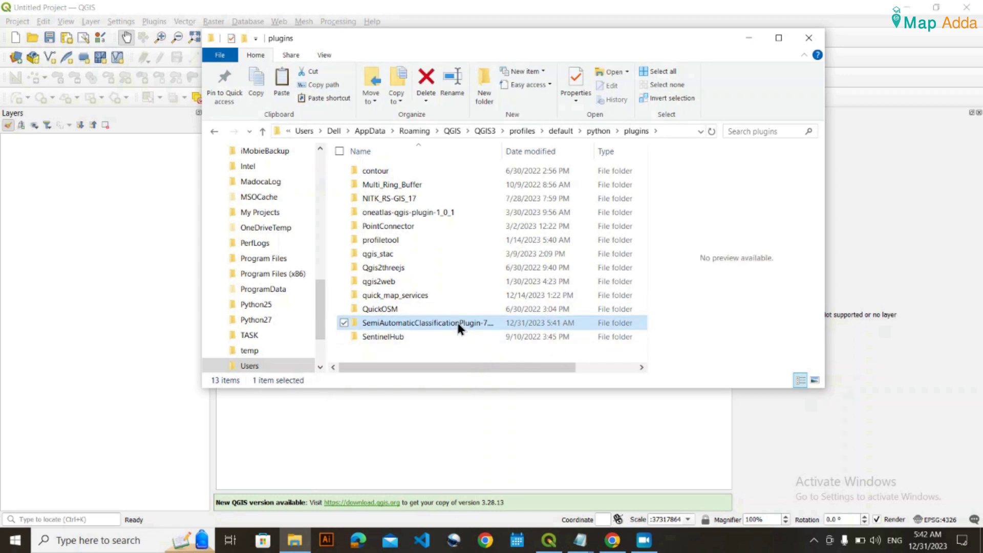
right_click(459, 326)
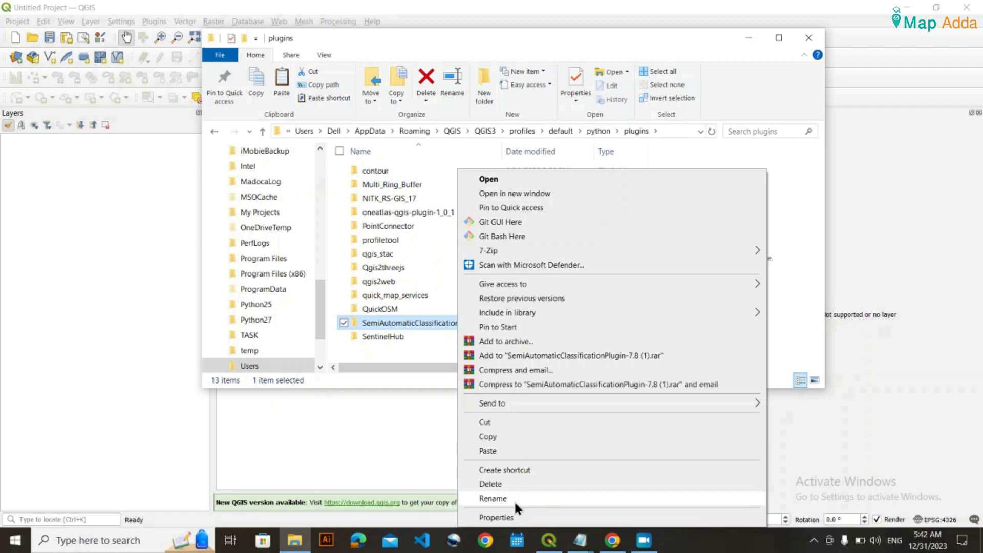
click(493, 499)
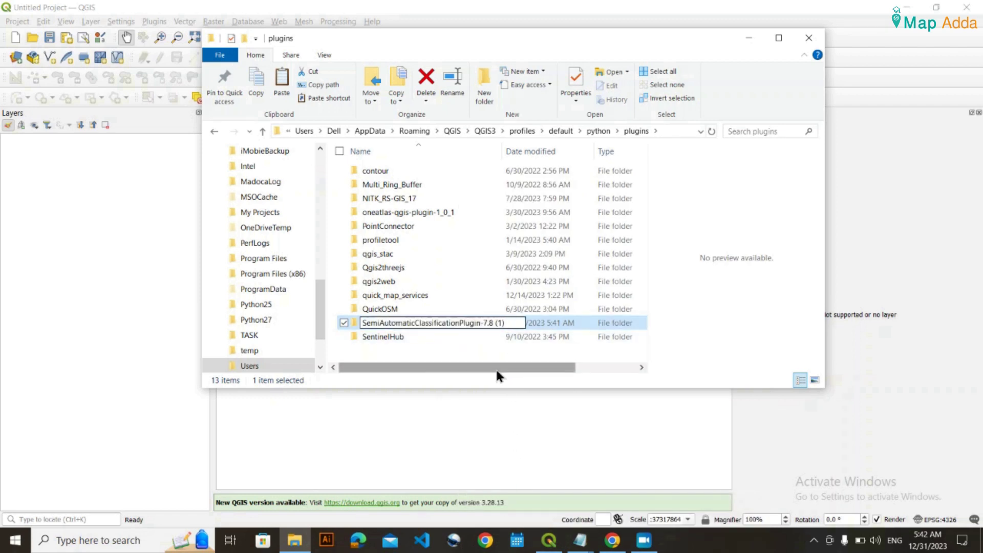
key(BackSpace)
key(BackSpace)
key(BackSpace)
key(BackSpace)
key(BackSpace)
key(BackSpace)
key(BackSpace)
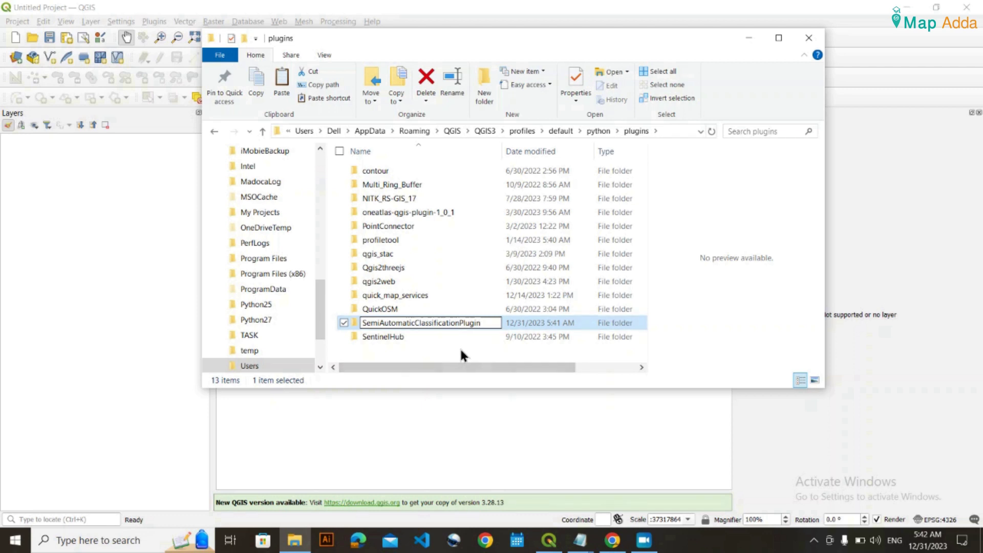
click(459, 346)
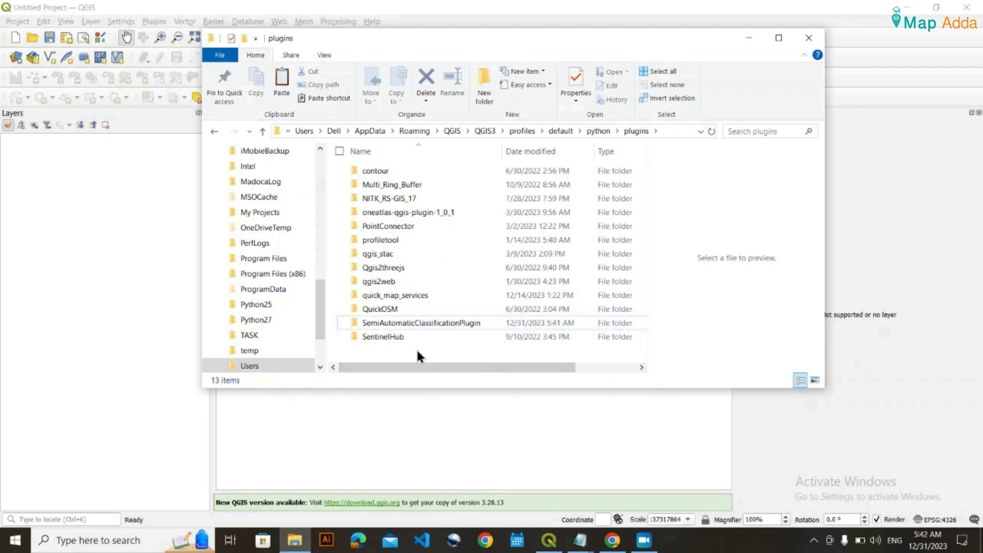
double_click(437, 323)
click(400, 173)
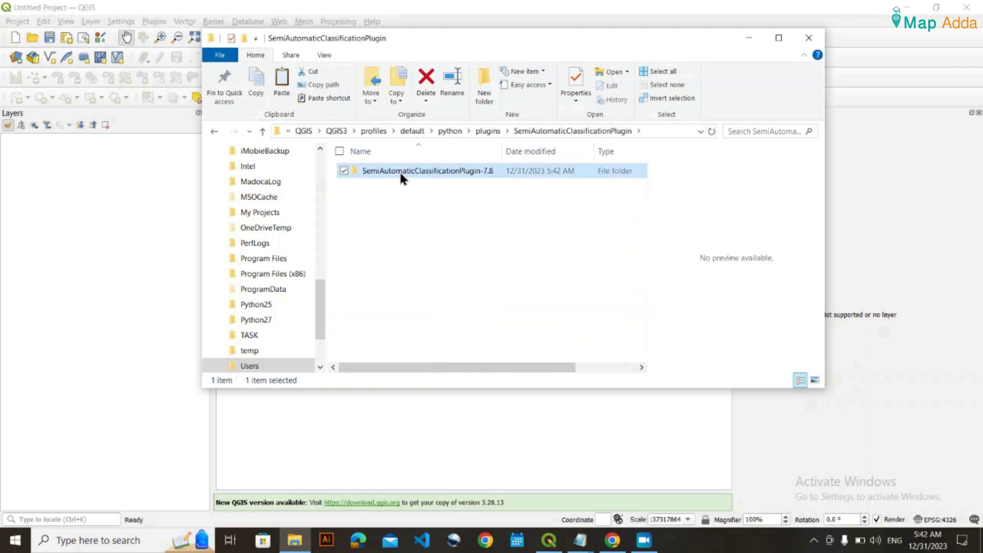
double_click(401, 172)
click(214, 132)
click(426, 170)
click(512, 222)
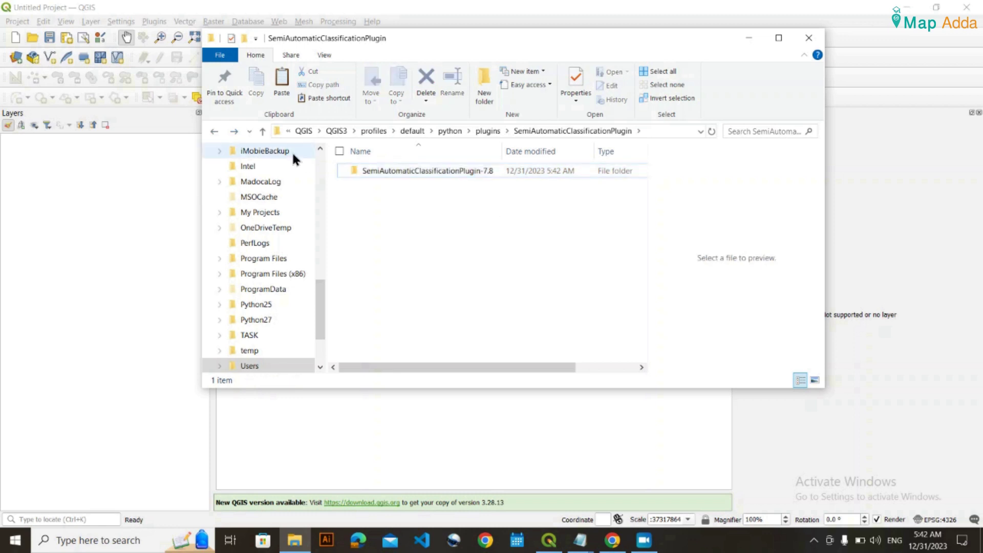
click(215, 133)
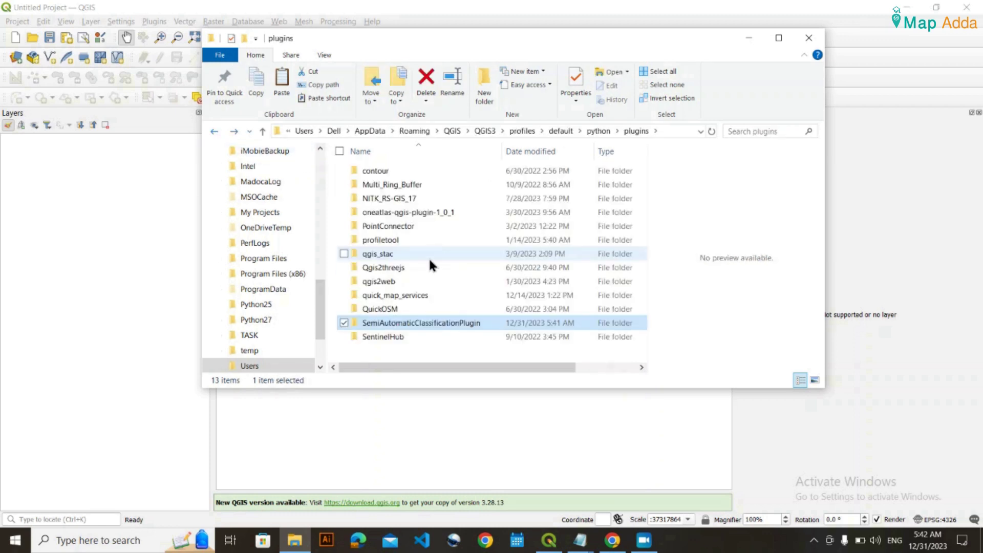
double_click(404, 238)
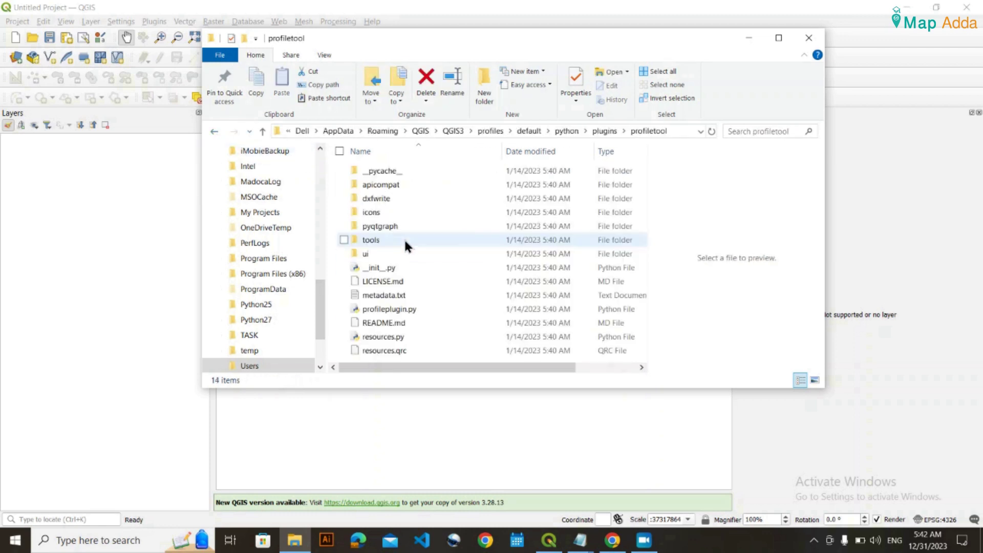
click(216, 132)
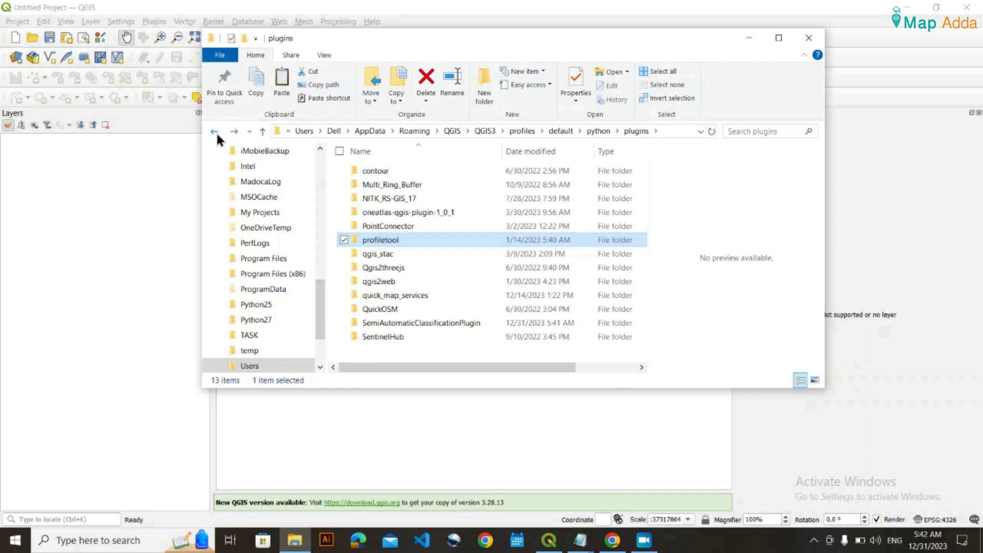
double_click(478, 324)
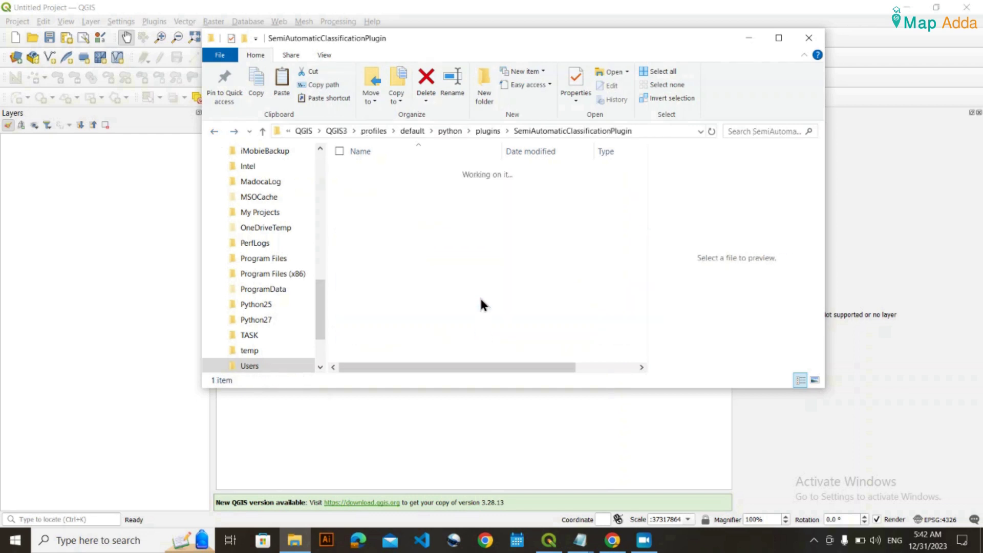
double_click(429, 171)
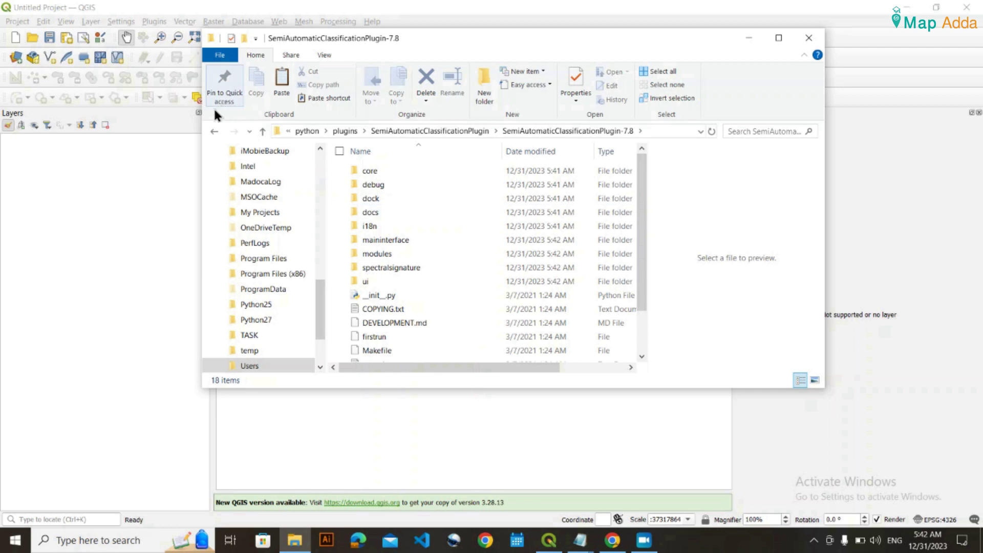
click(217, 133)
double_click(448, 171)
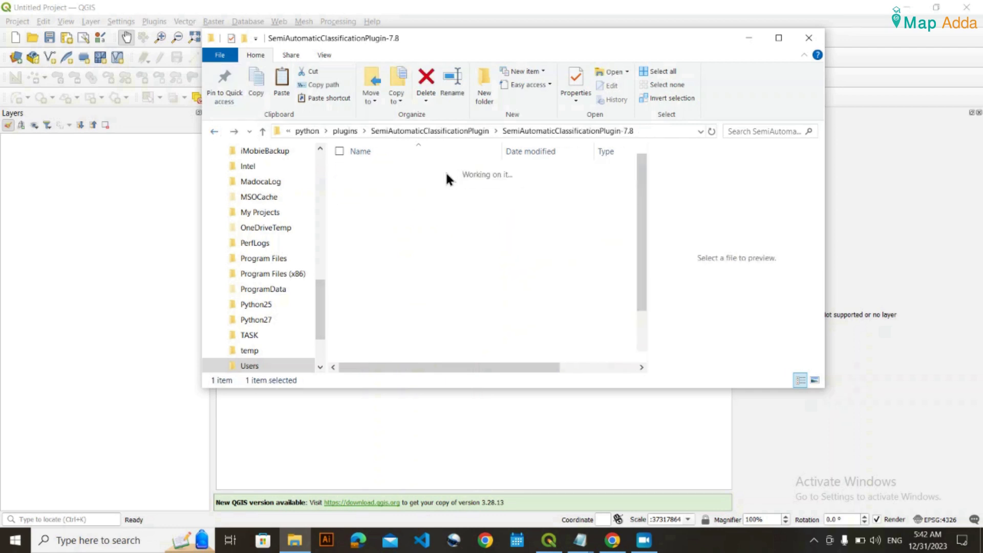
click(458, 131)
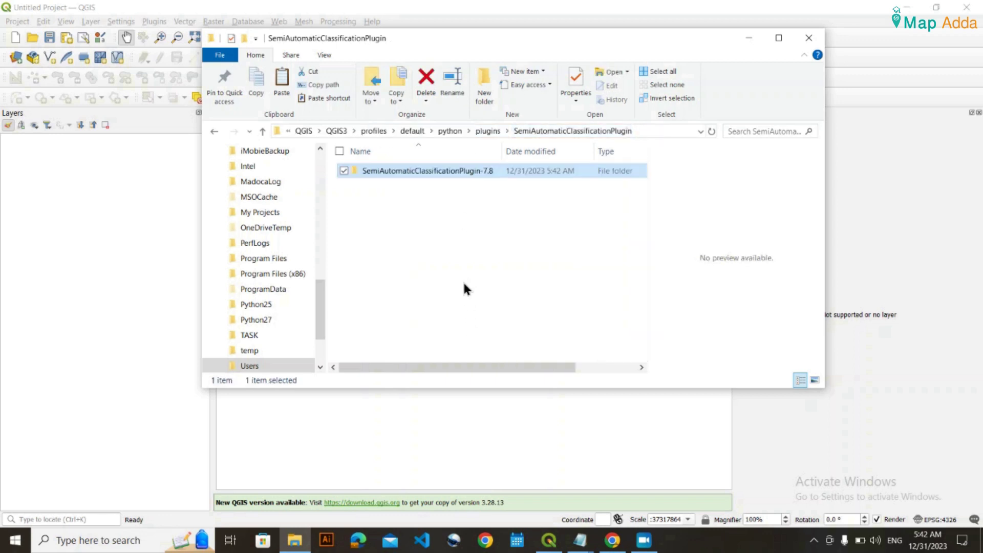
click(477, 171)
double_click(475, 173)
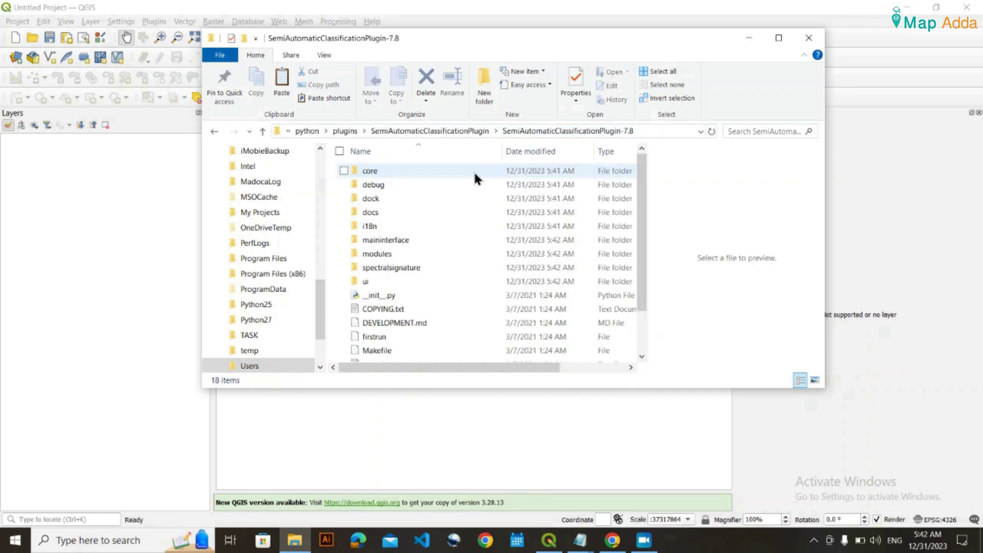
click(451, 130)
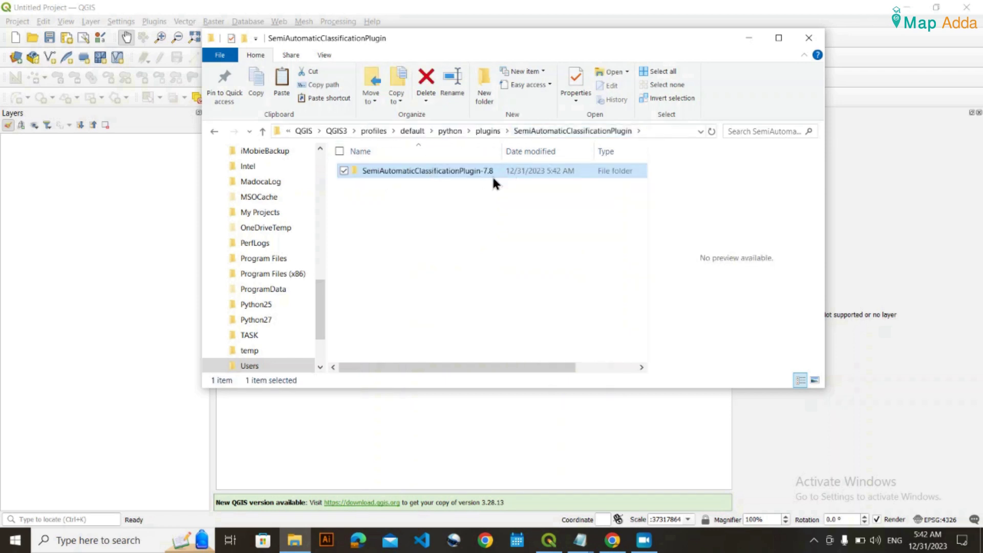
double_click(483, 177)
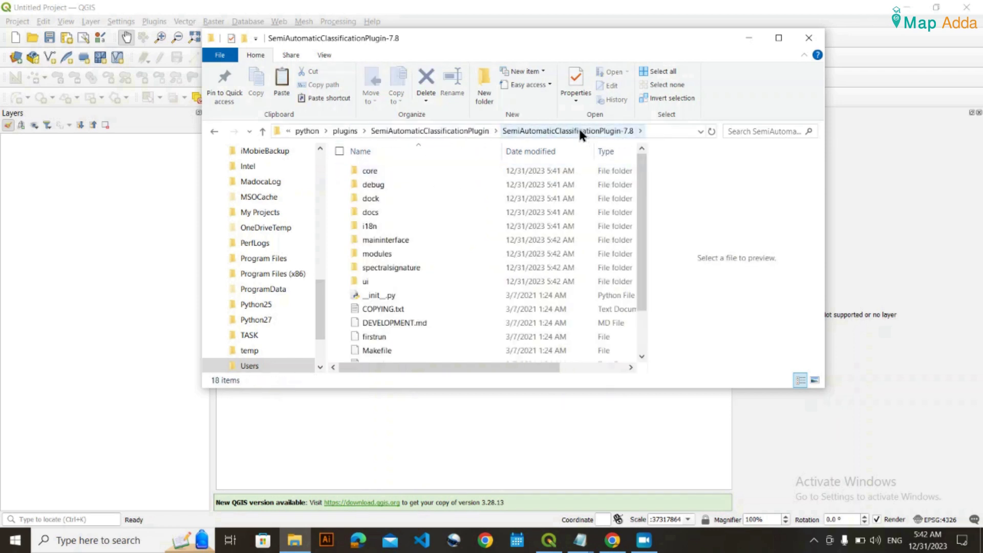
click(445, 129)
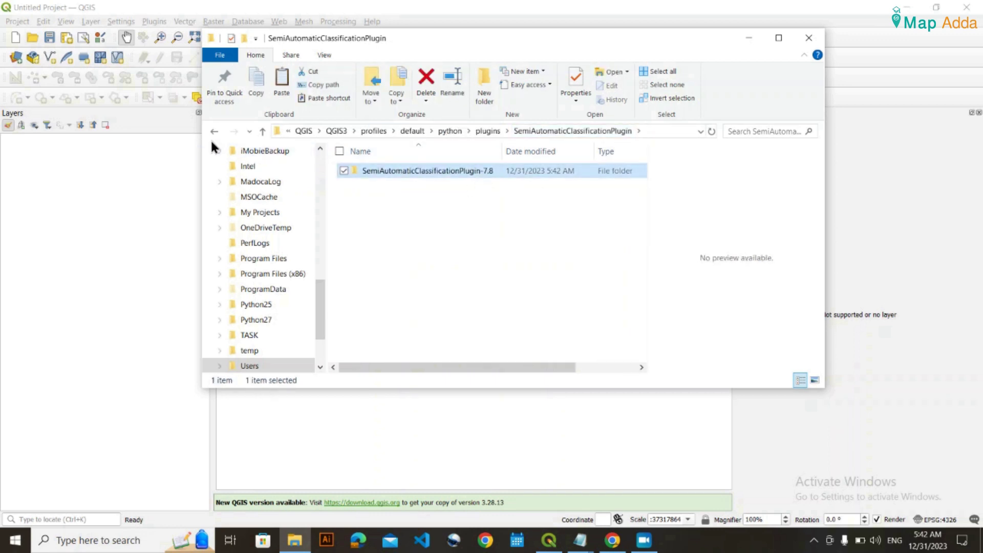
key(Return)
scroll(440, 318, down, 2)
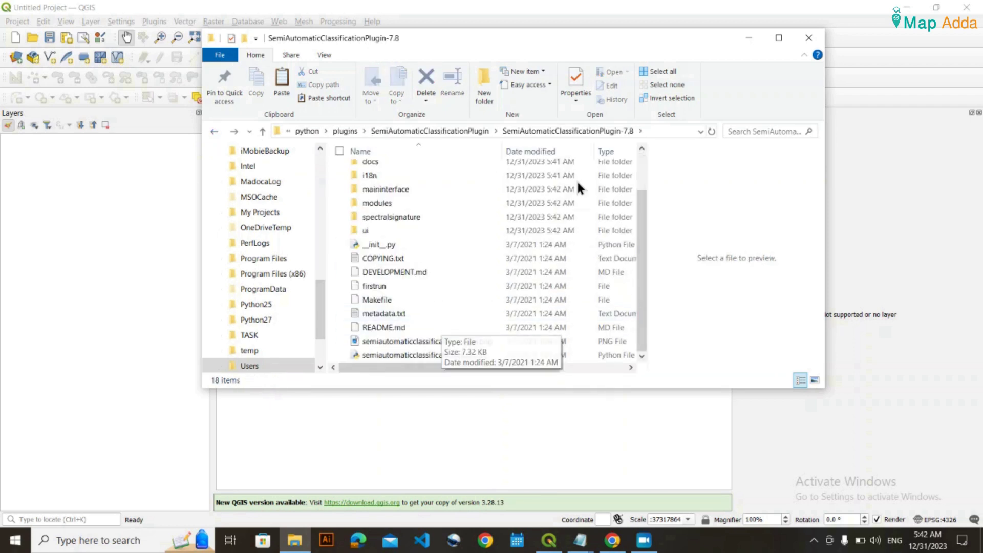
click(465, 130)
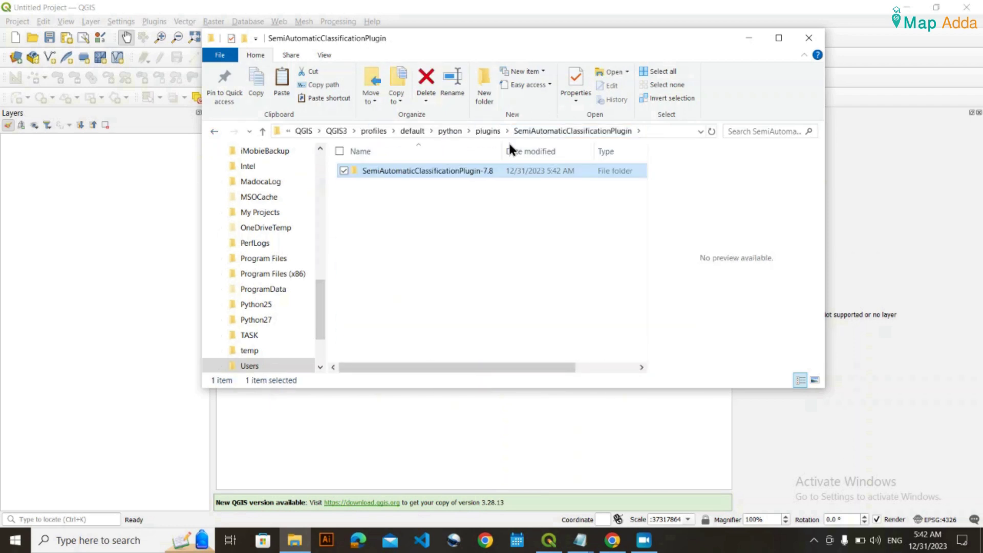
Paste SemiAutomaticClassificationPlugin-7.8 into plugins and inspect the nested folder inside SemiAutomaticClassificationPlugin.
click(486, 132)
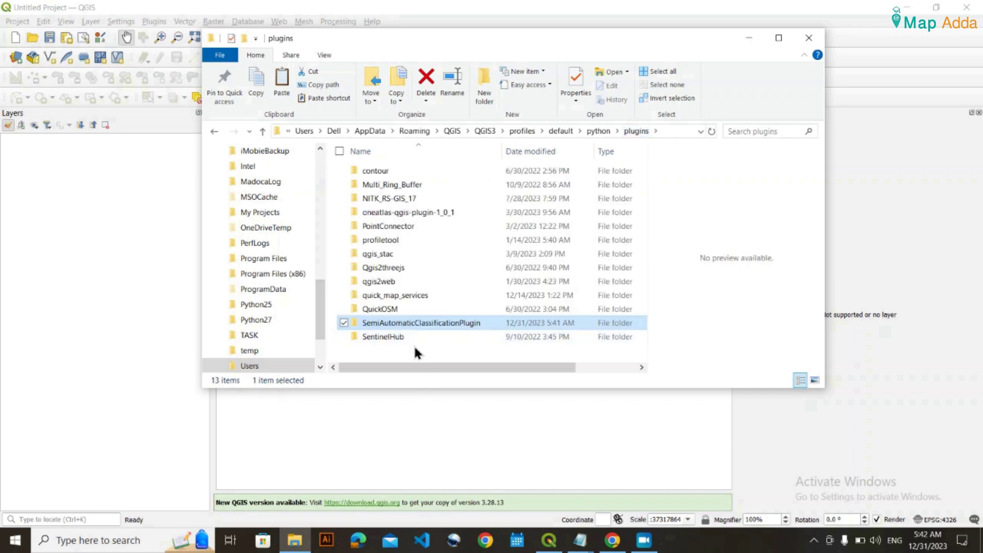
click(414, 345)
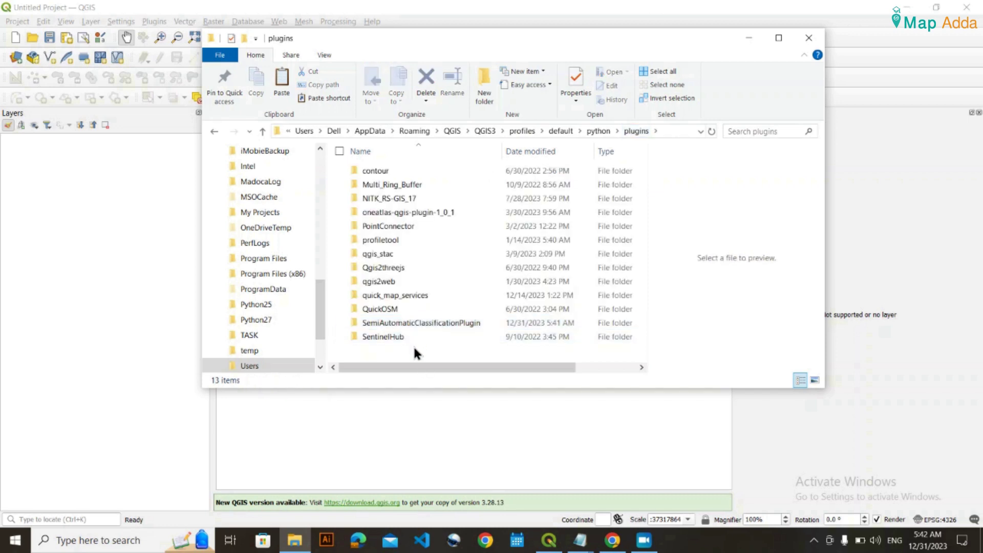
click(287, 72)
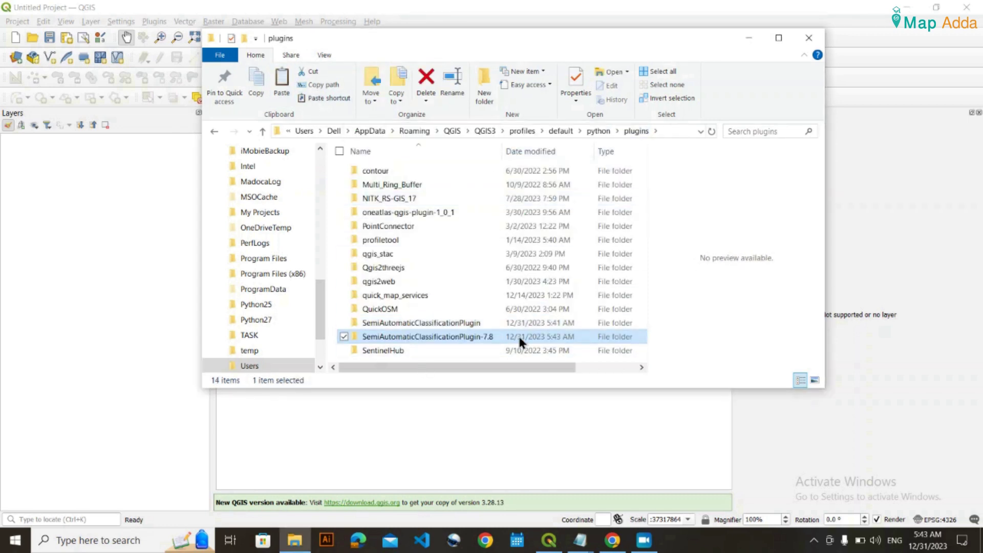
double_click(472, 323)
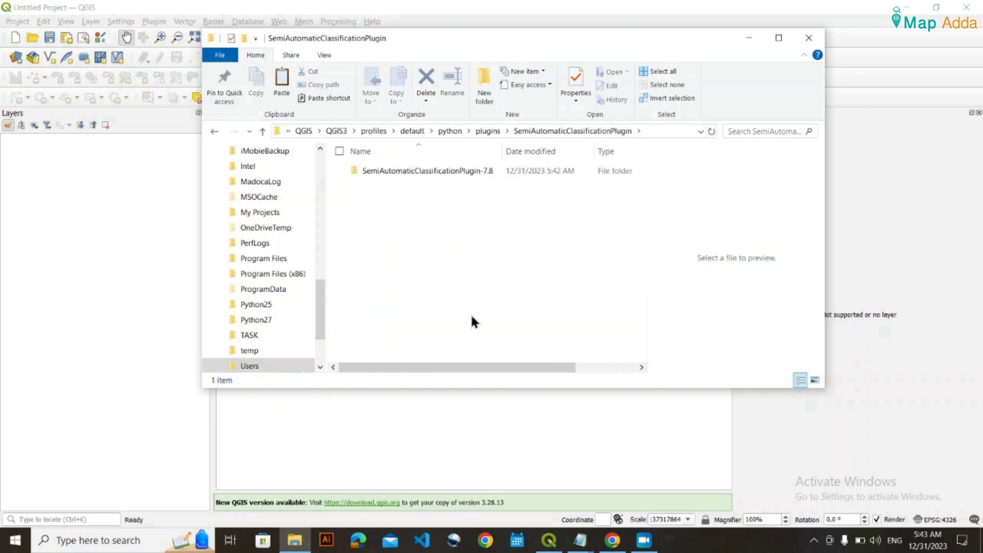
double_click(510, 170)
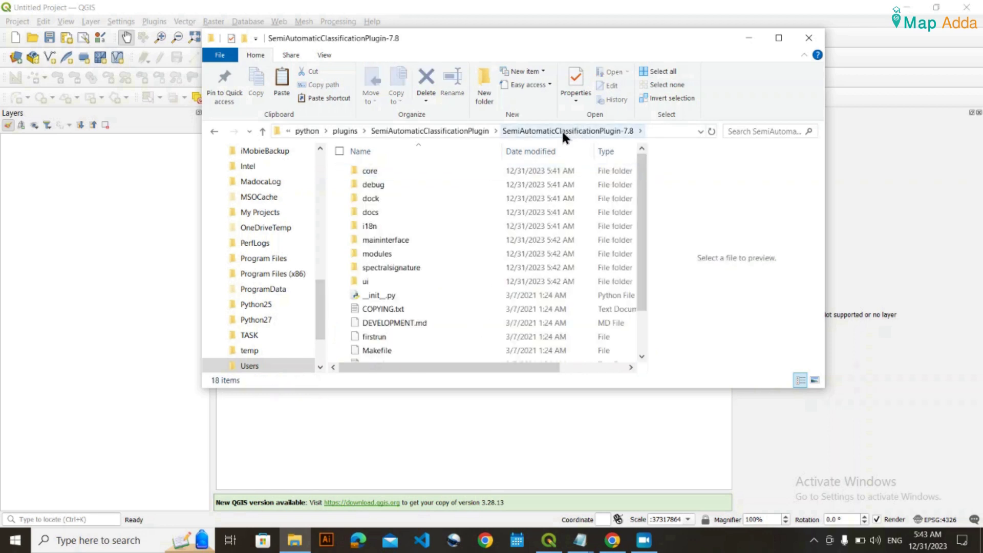
click(458, 131)
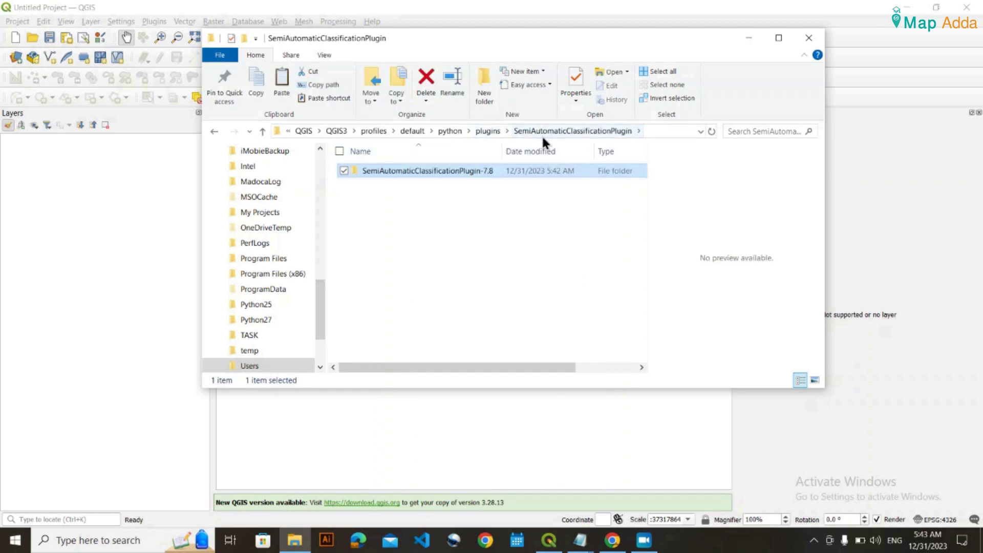
click(444, 251)
Delete the old SemiAutomaticClassificationPlugin folder and check the -7.8 folder's contents.
click(487, 132)
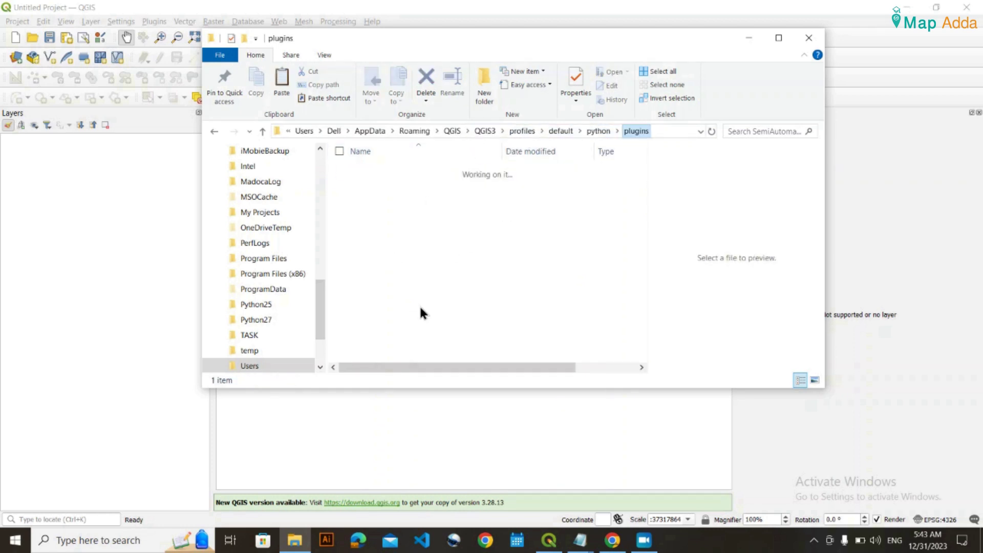
click(479, 326)
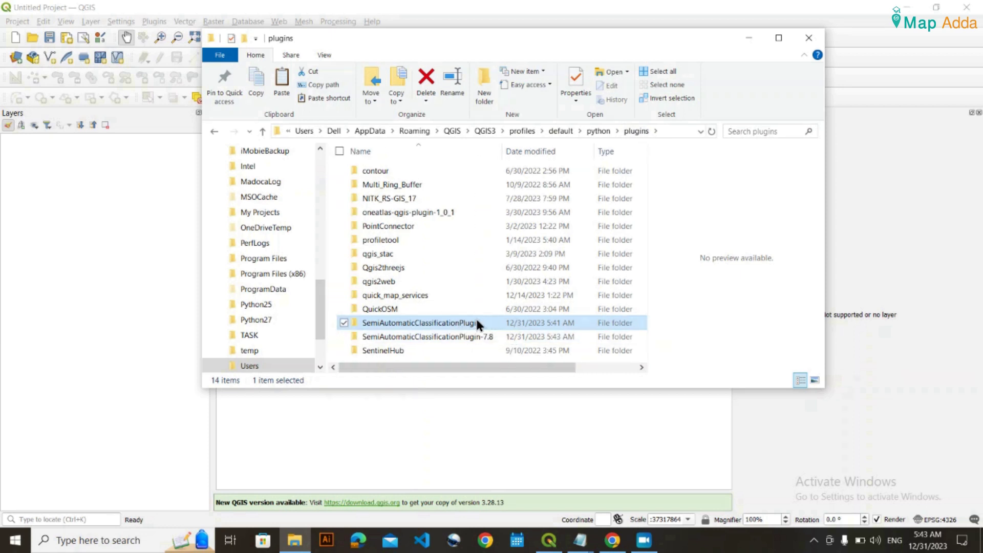
click(474, 317)
key(Escape)
key(Delete)
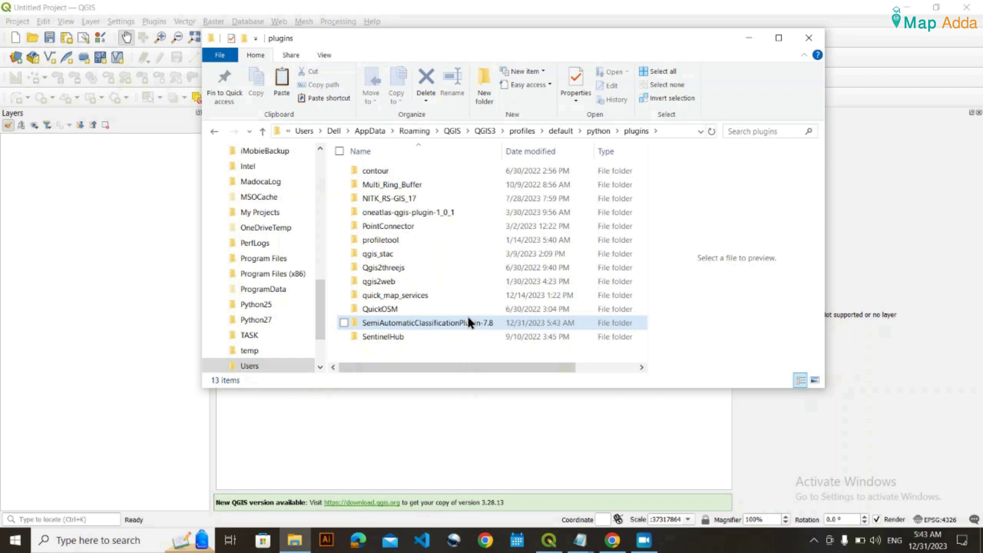
double_click(499, 322)
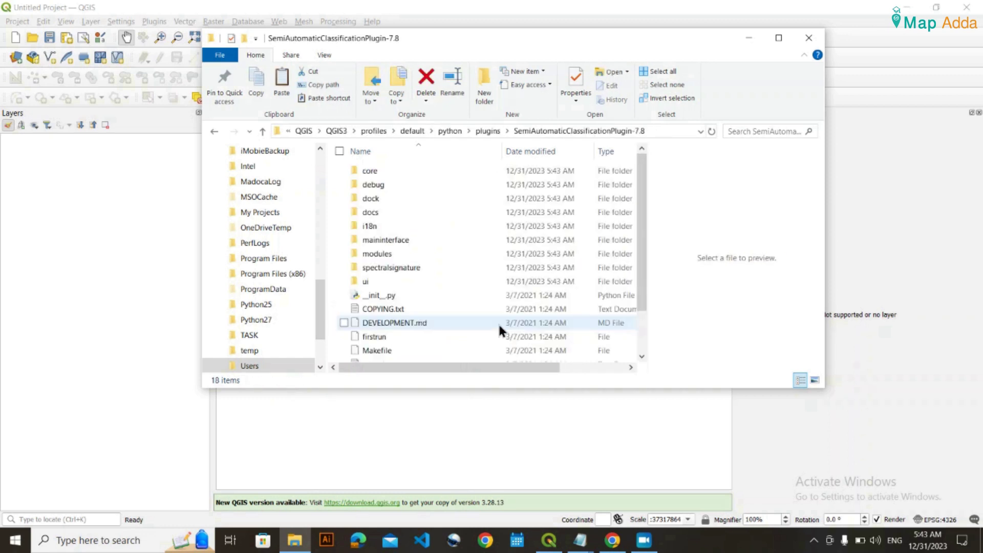
click(489, 131)
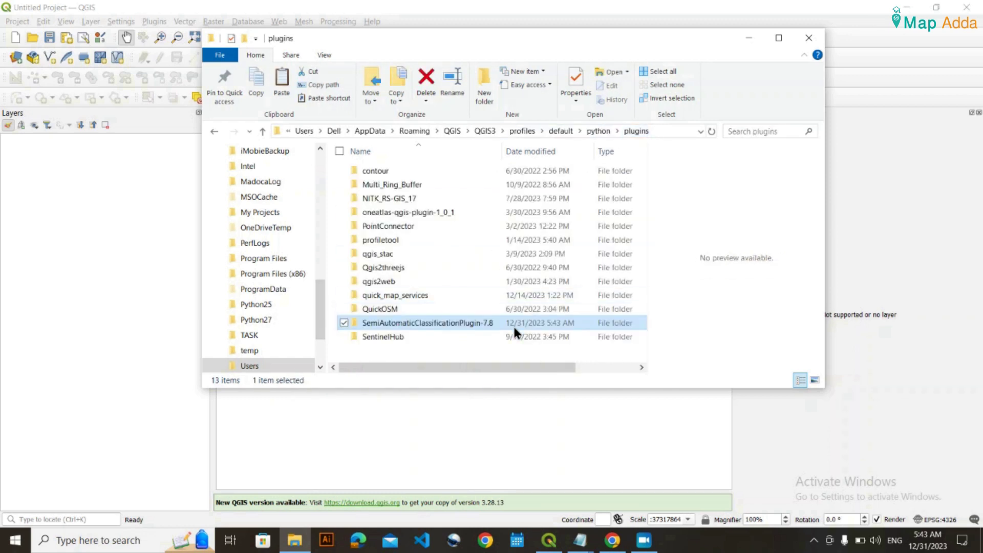
Rename SemiAutomaticClassificationPlugin-7.8 to SemiAutomaticClassificationPlugin by deleting '-7.8'.
right_click(486, 326)
click(545, 497)
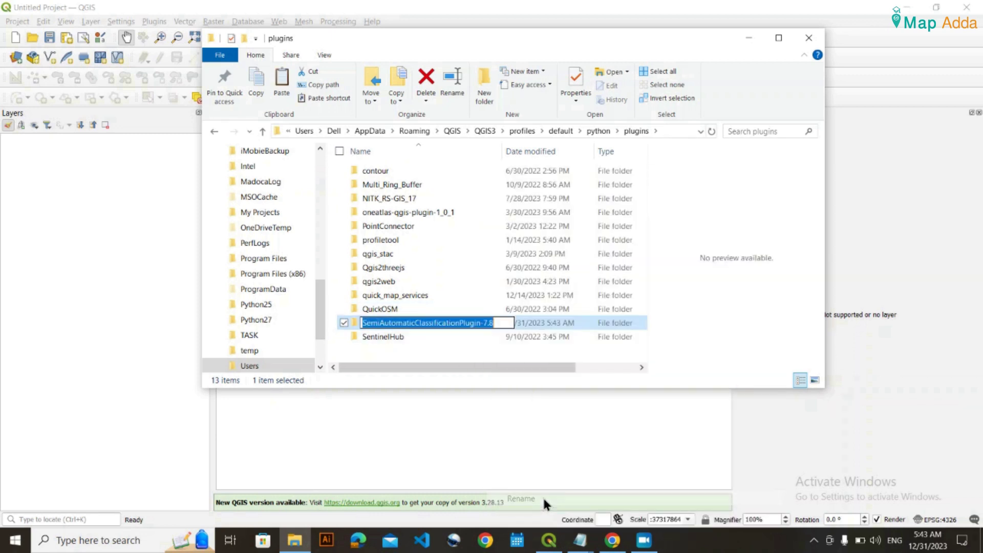
key(End)
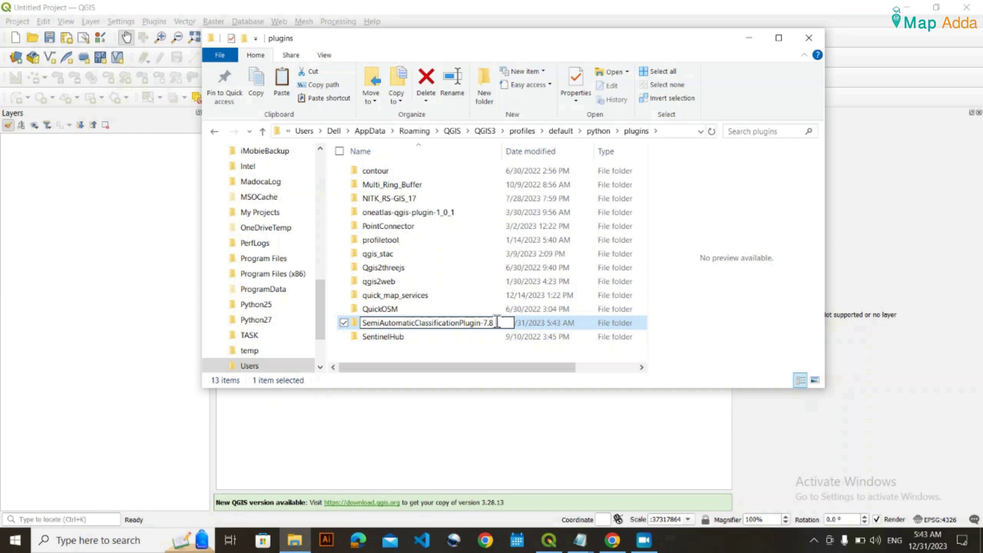
key(BackSpace)
key(BackSpace)
key(BackSpace)
click(486, 352)
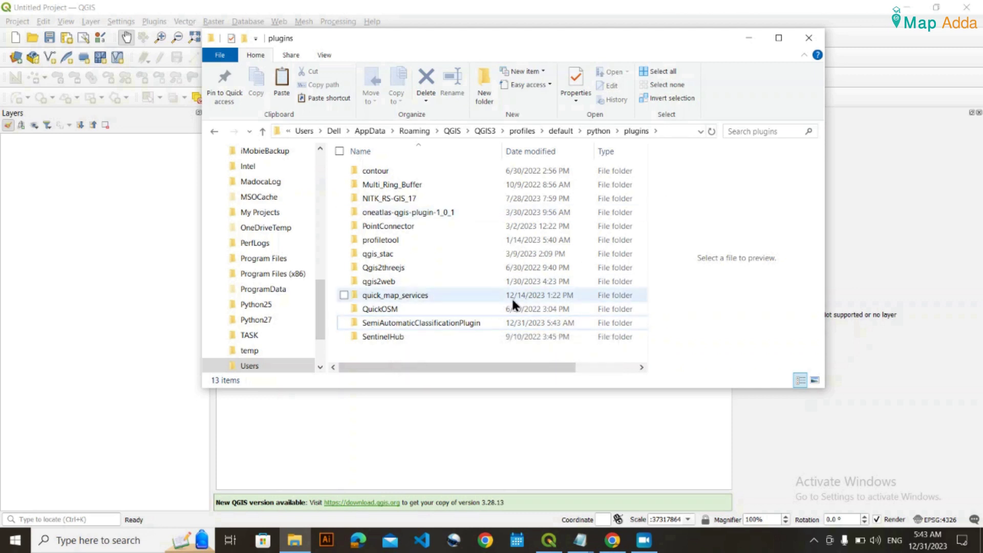
Verify the renamed folder holds its 18 plugin files, then close File Explorer.
double_click(449, 321)
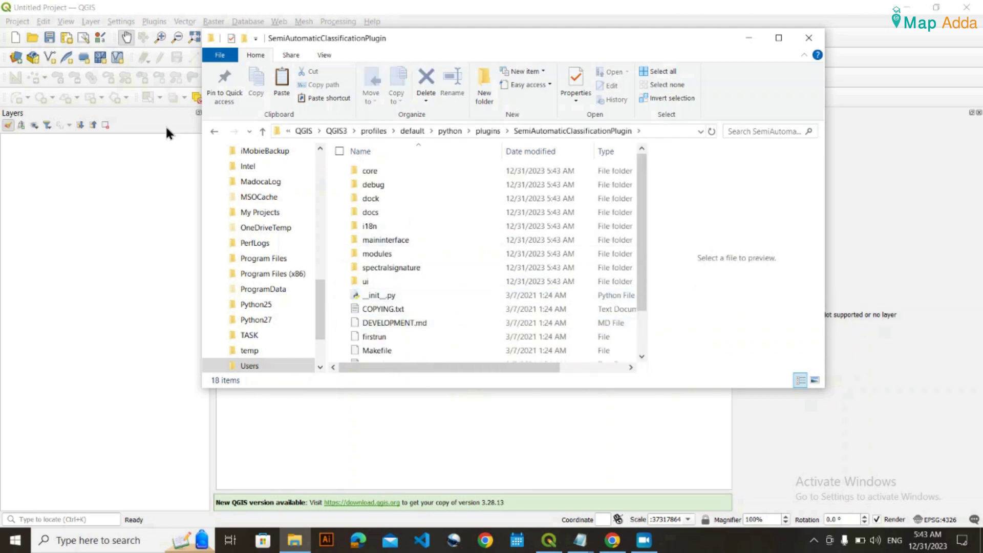
click(213, 131)
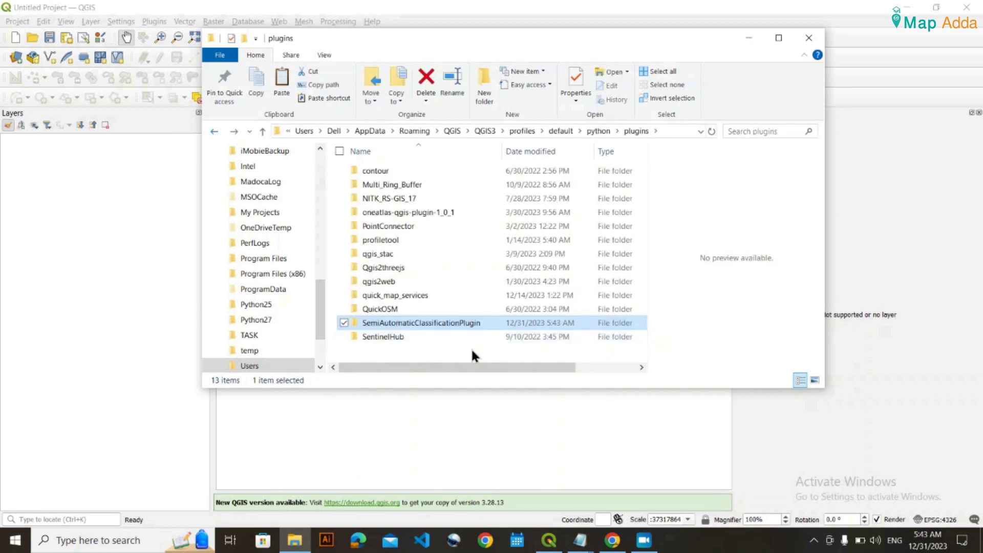
click(809, 38)
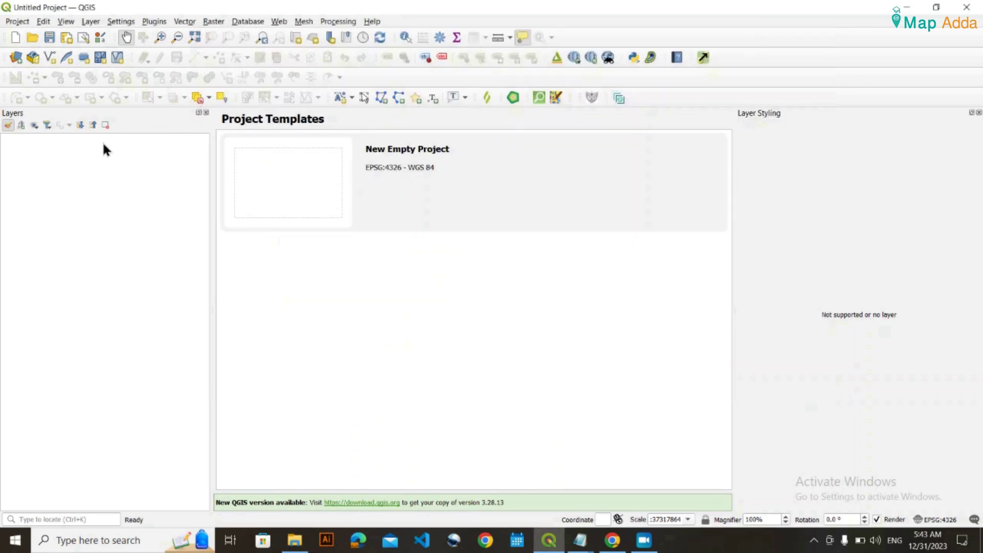
click(154, 22)
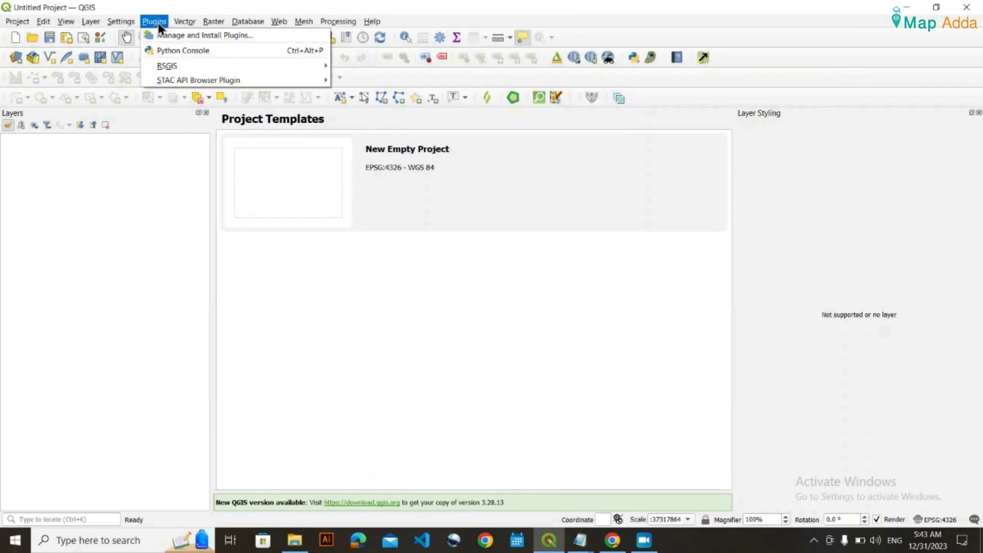
click(197, 35)
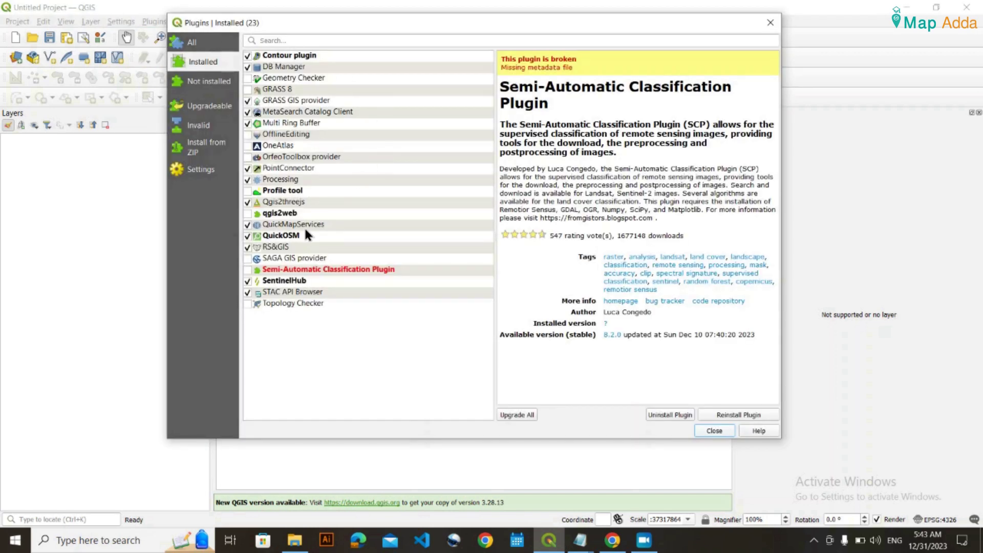
click(199, 47)
click(282, 41)
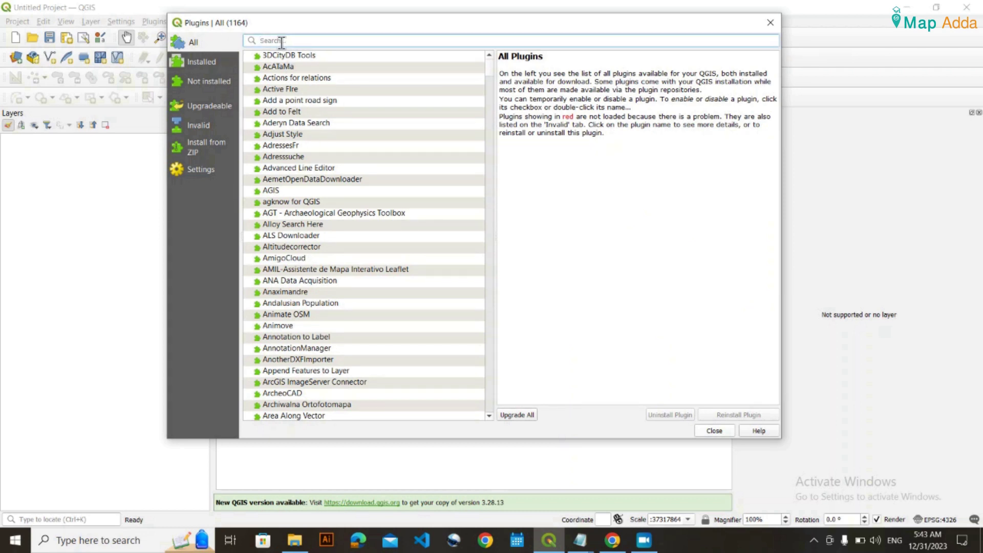
text(scp)
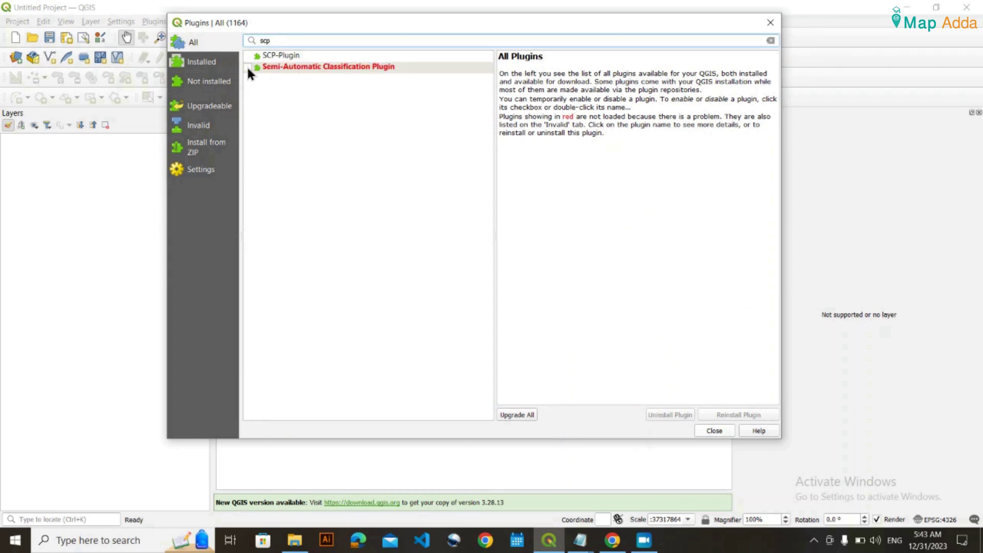
click(322, 67)
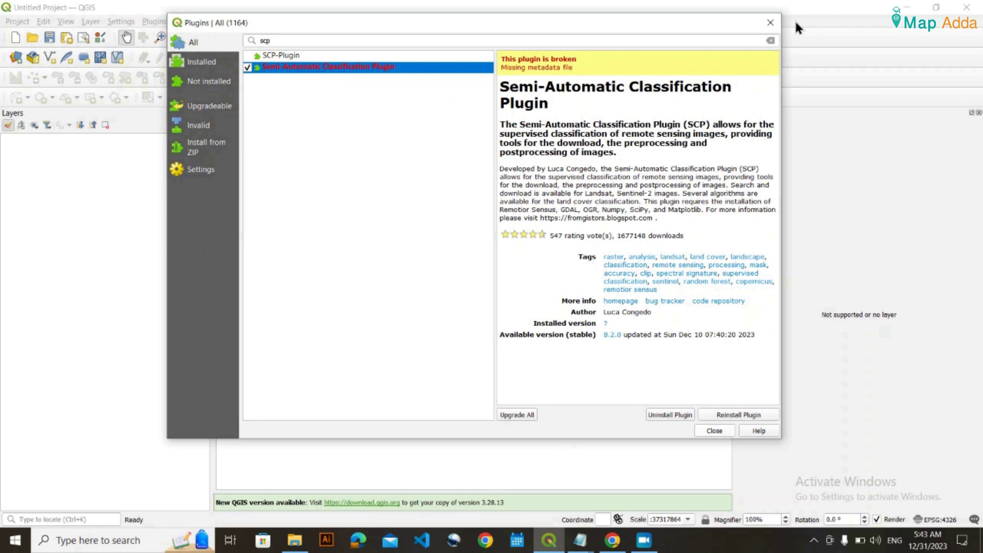
click(772, 22)
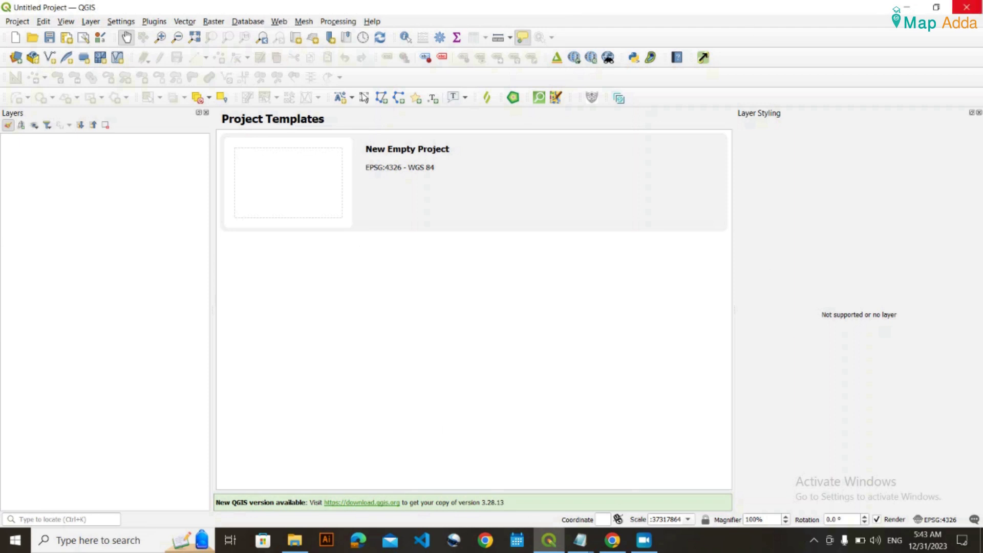
Restart QGIS, open Manage and Install Plugins, and search 'scp' in the All list.
key(super+d)
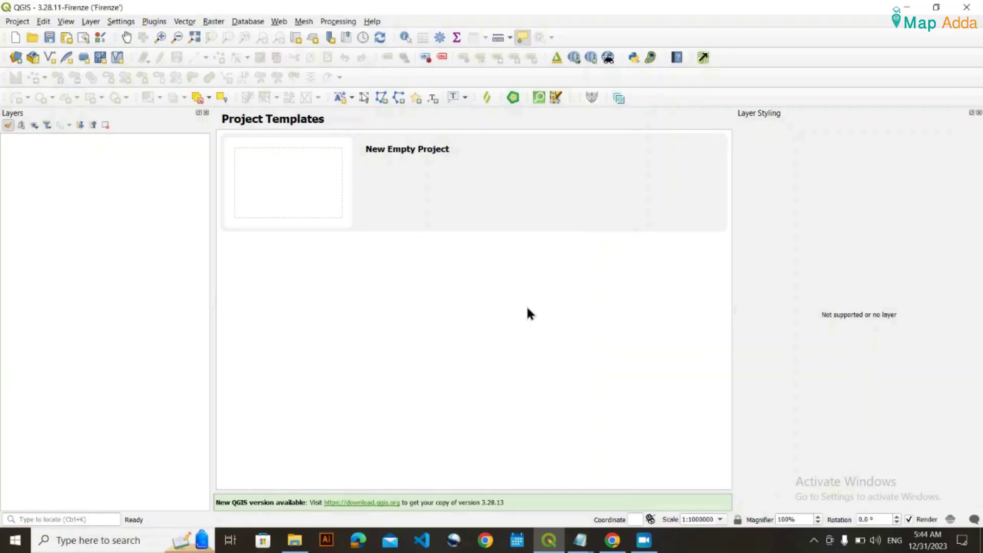
click(154, 21)
click(185, 36)
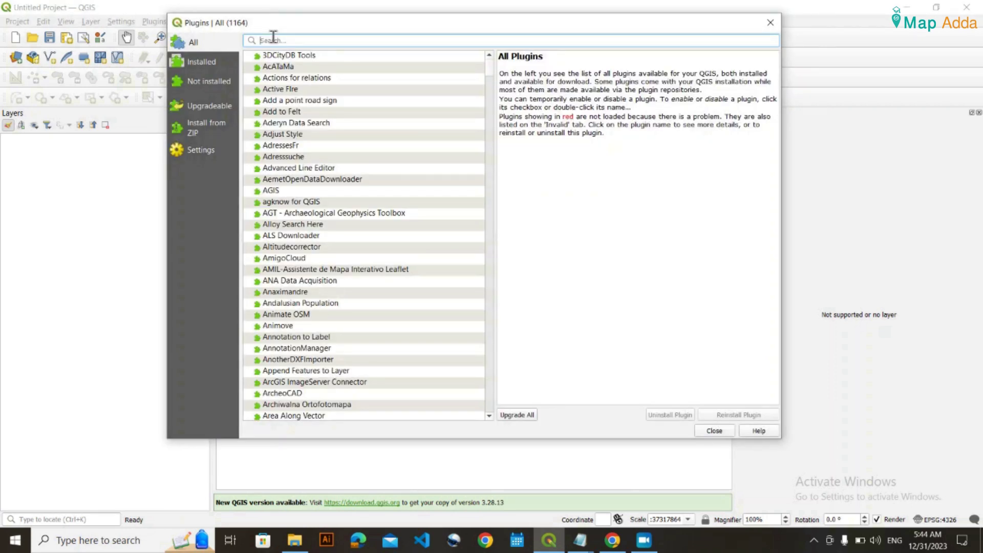
text(scp)
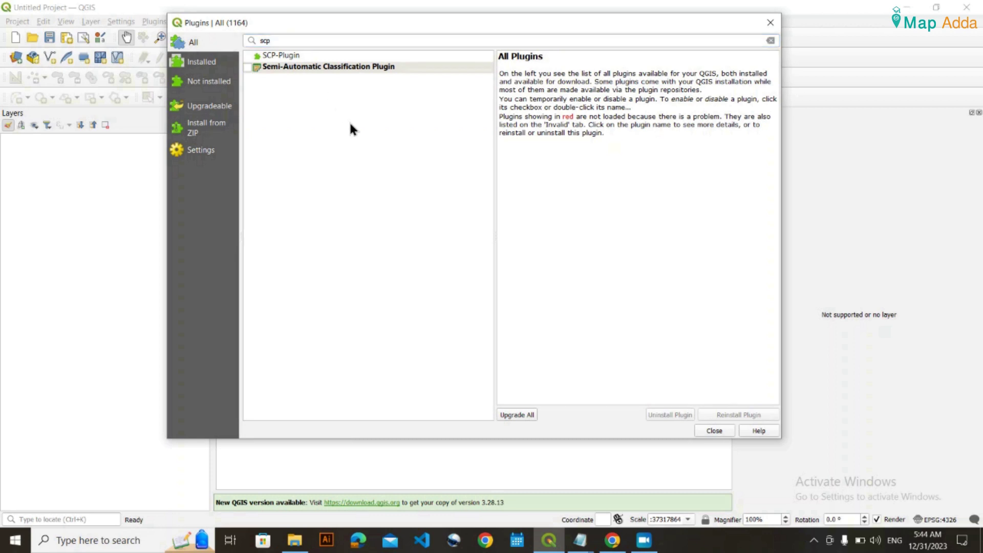
Tick Semi-Automatic Classification Plugin, close the manager, and check the new SCP menu.
click(247, 67)
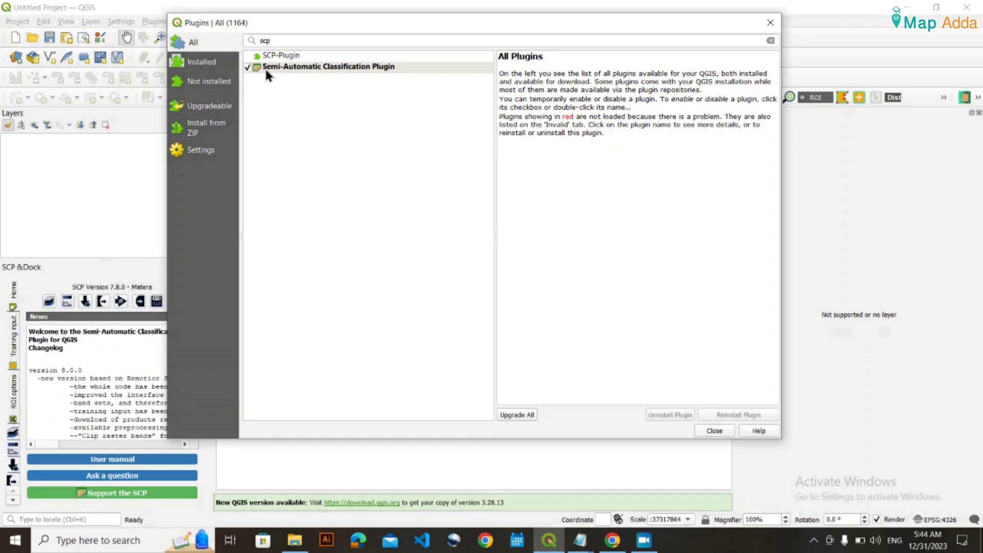
click(714, 431)
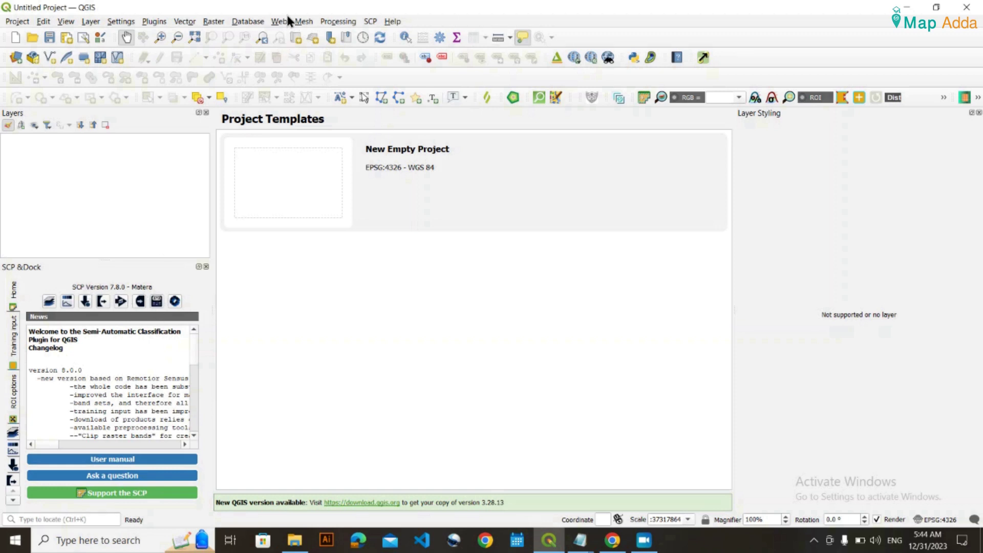
click(370, 21)
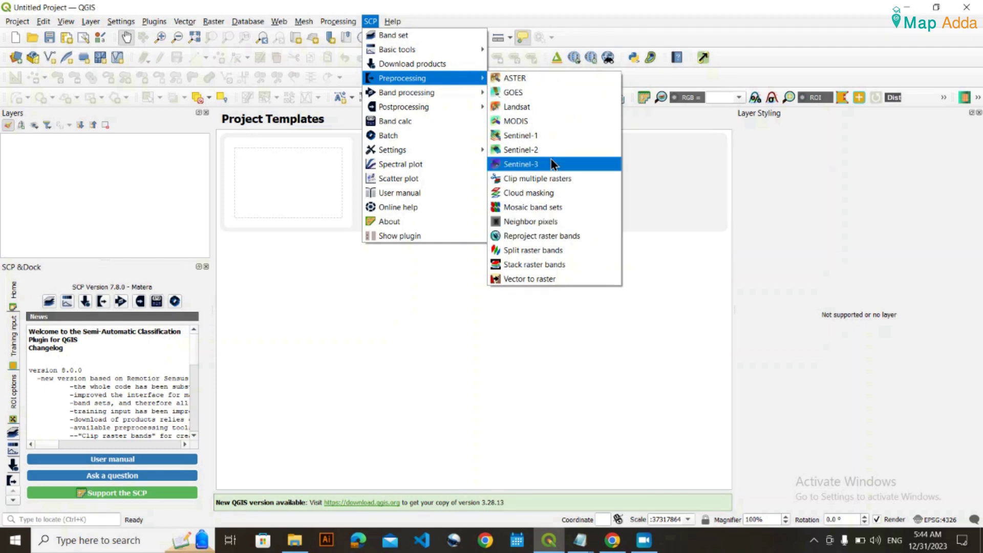
click(653, 31)
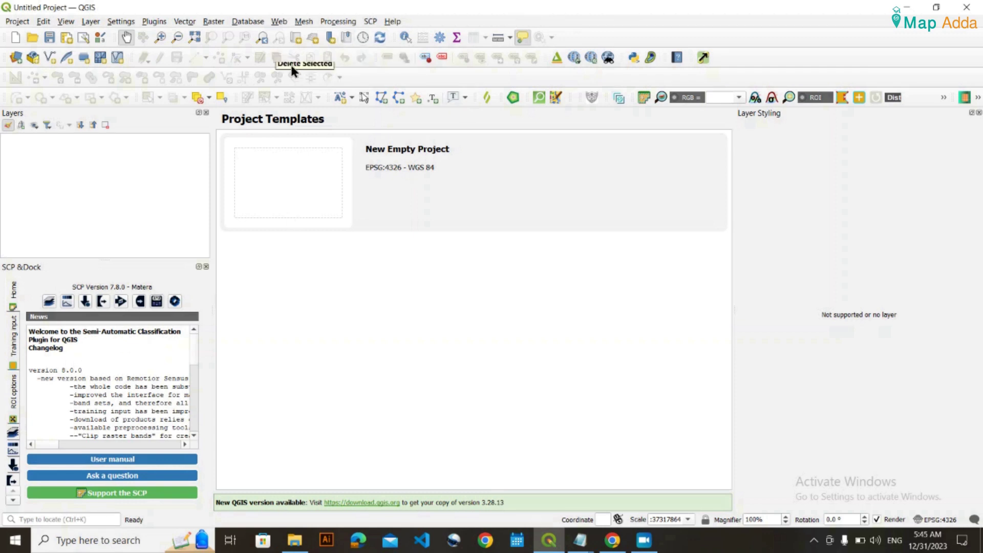
click(295, 540)
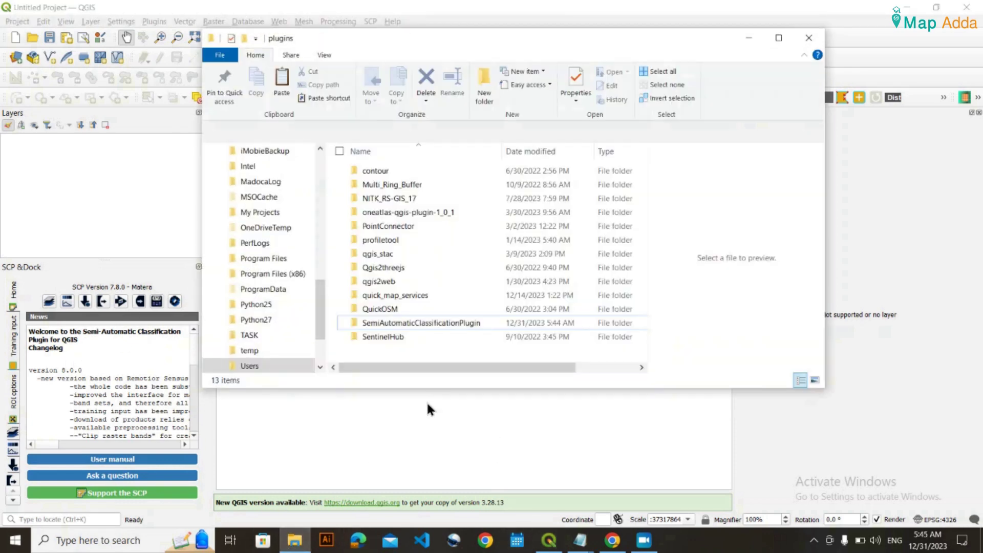
click(450, 323)
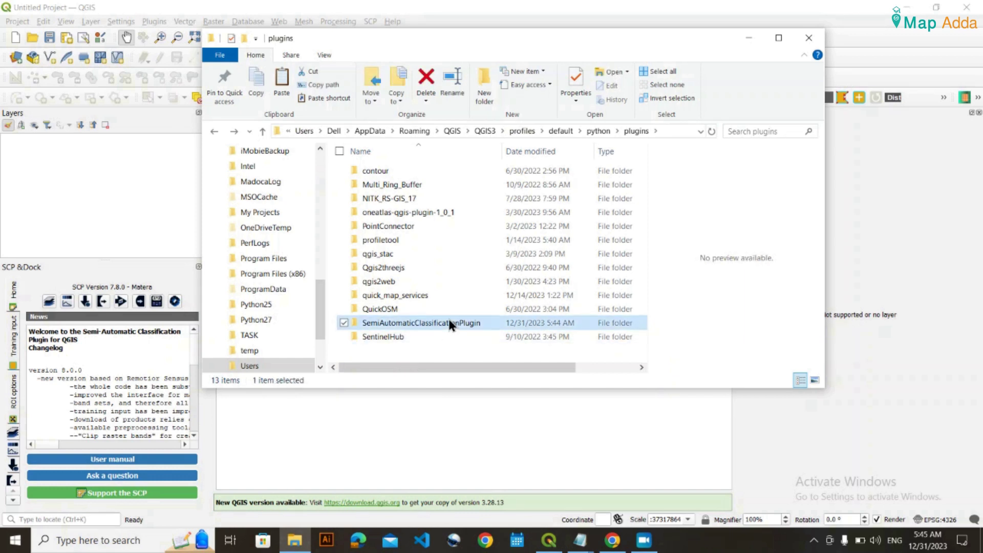
double_click(451, 323)
click(496, 131)
double_click(426, 322)
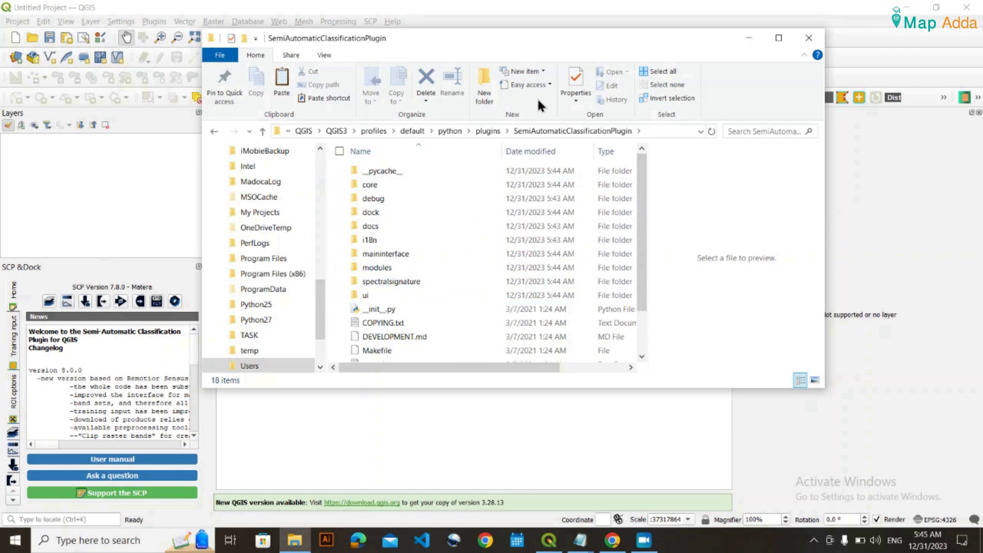
click(480, 131)
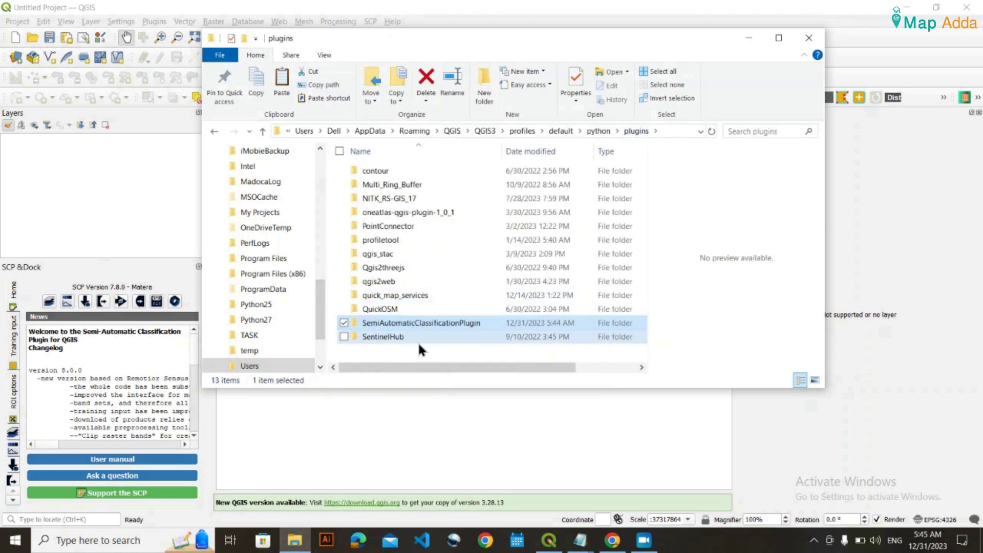
click(418, 341)
click(809, 37)
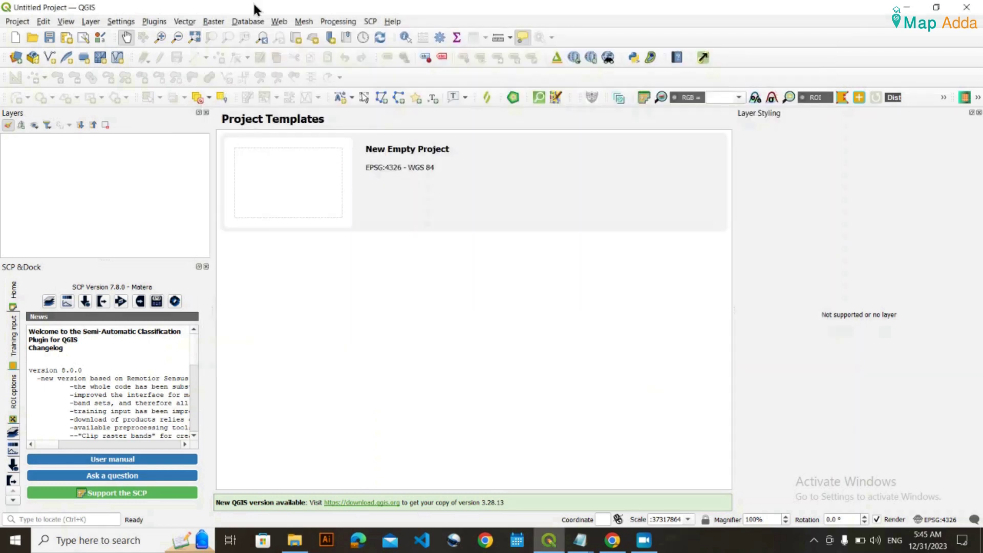